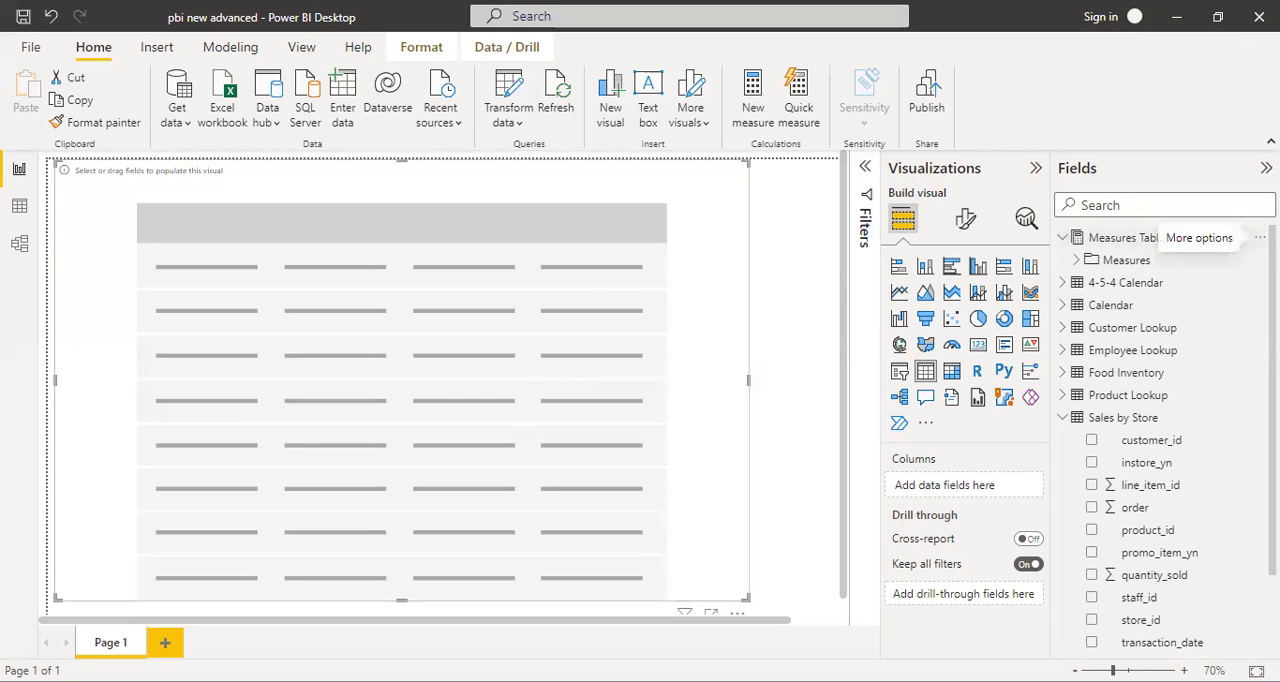
pyautogui.click(1260, 237)
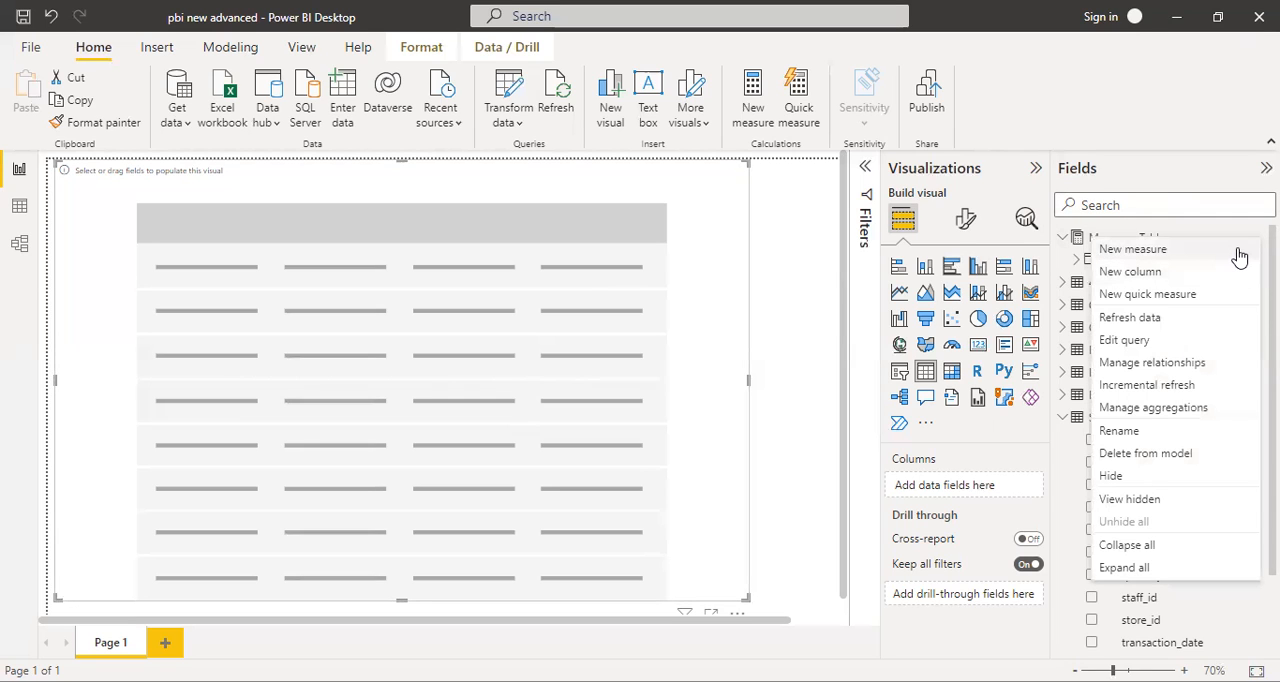
pyautogui.press('Escape')
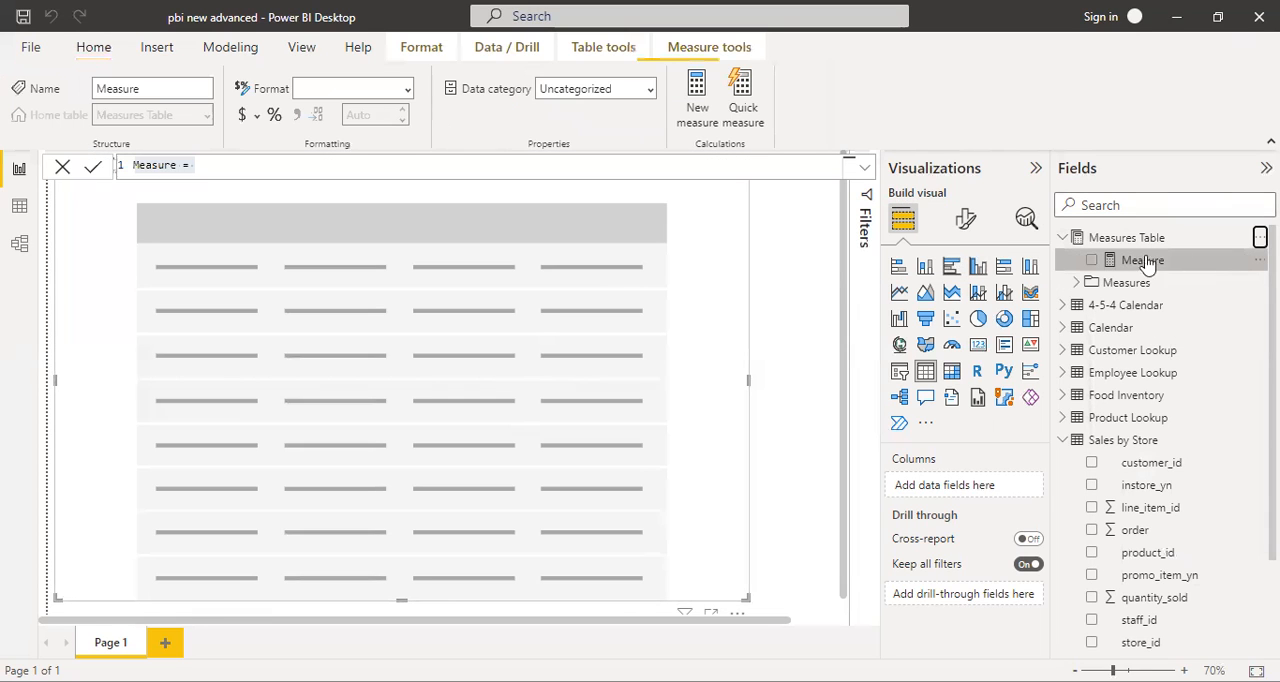
pyautogui.press('BackSpace')
pyautogui.write('Remove')
pyautogui.press('BackSpace')
pyautogui.press('BackSpace')
pyautogui.press('BackSpace')
pyautogui.press('BackSpace')
pyautogui.press('BackSpace')
pyautogui.write('= removefilter')
pyautogui.press('BackSpace')
pyautogui.press('BackSpace')
pyautogui.press('BackSpace')
pyautogui.press('BackSpace')
pyautogui.press('BackSpace')
pyautogui.press('BackSpace')
pyautogui.press('BackSpace')
pyautogui.press('BackSpace')
pyautogui.press('BackSpace')
pyautogui.press('BackSpace')
pyautogui.press('BackSpace')
pyautogui.press('BackSpace')
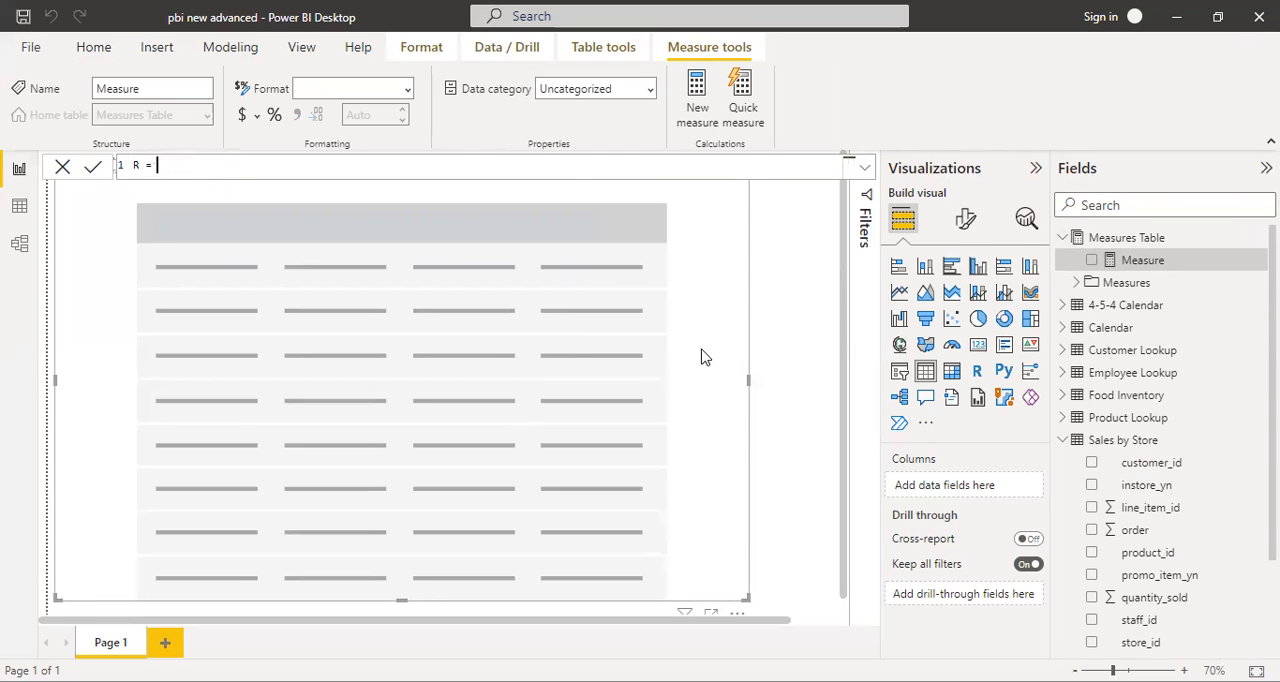
pyautogui.write('rem')
pyautogui.press('Tab')
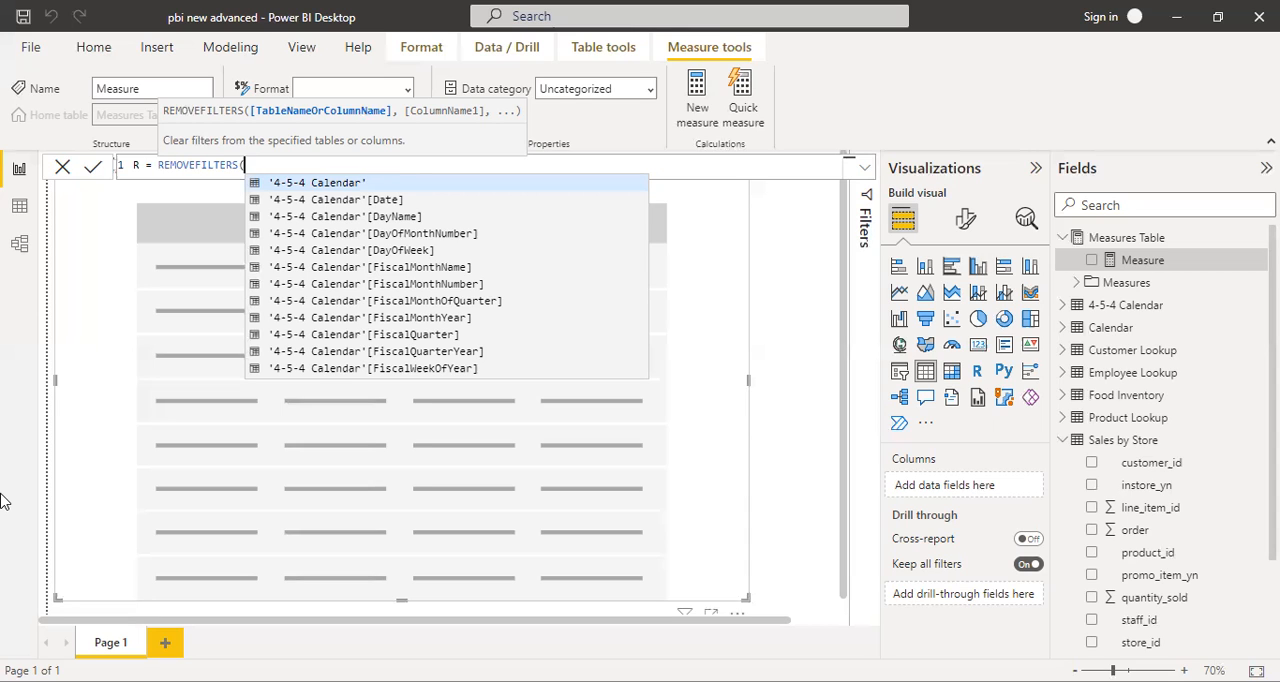
pyautogui.press('BackSpace')
pyautogui.press('BackSpace')
pyautogui.press('BackSpace')
pyautogui.press('BackSpace')
pyautogui.press('BackSpace')
pyautogui.press('BackSpace')
pyautogui.press('BackSpace')
pyautogui.press('BackSpace')
pyautogui.press('BackSpace')
pyautogui.press('BackSpace')
pyautogui.press('BackSpace')
pyautogui.press('BackSpace')
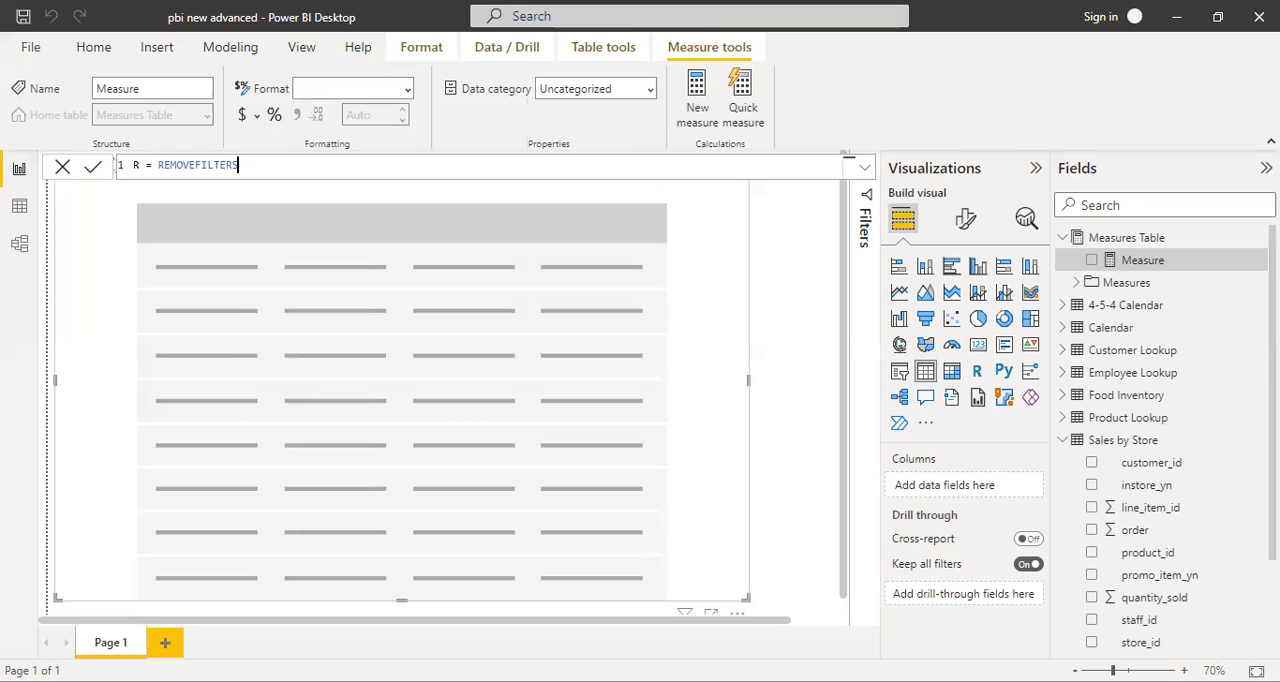
pyautogui.press('BackSpace')
pyautogui.press('BackSpace')
pyautogui.press('BackSpace')
pyautogui.press('BackSpace')
pyautogui.press('BackSpace')
pyautogui.press('BackSpace')
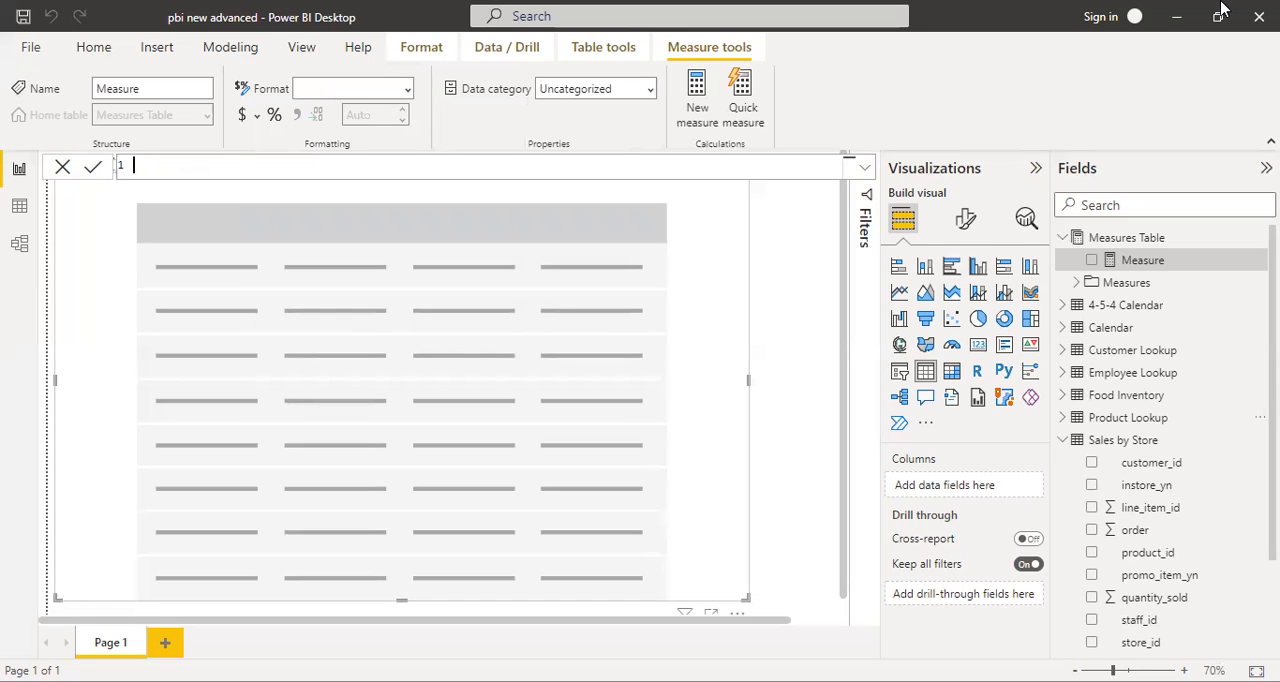
pyautogui.click(1095, 194)
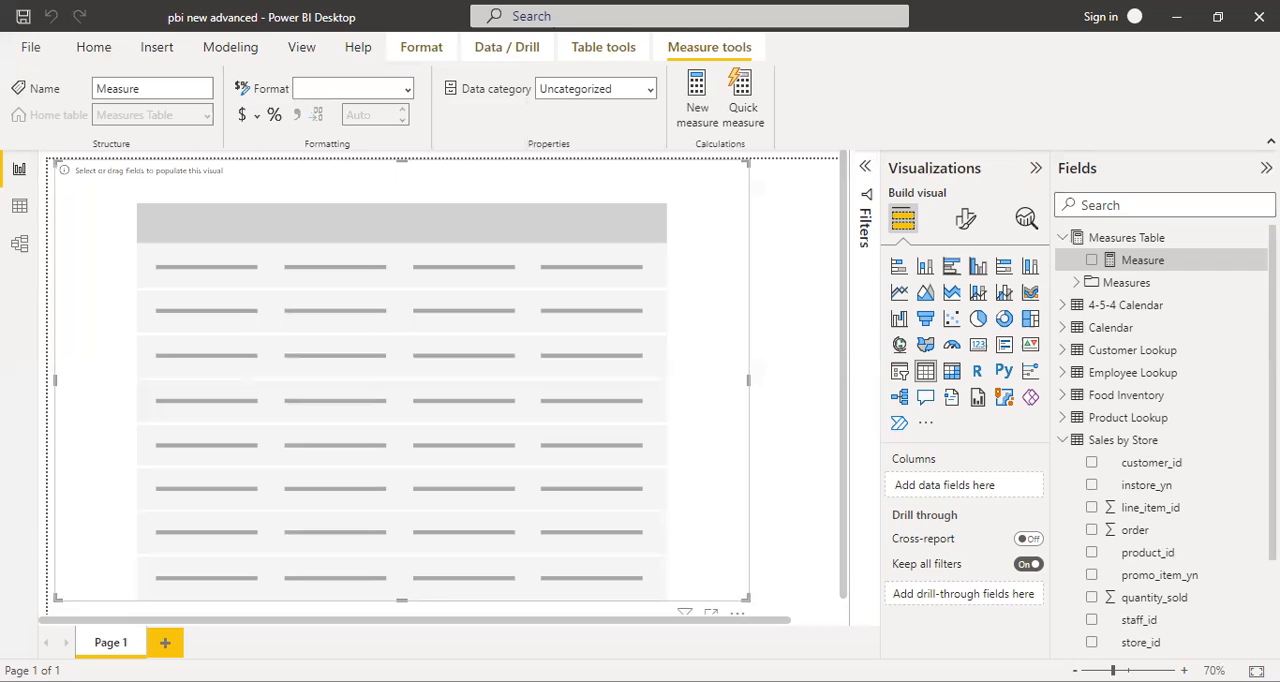
# - Add the product field from Product Lookup and the Profit measure as columns of the empty table visual
pyautogui.click(1102, 208)
pyautogui.write('pro')
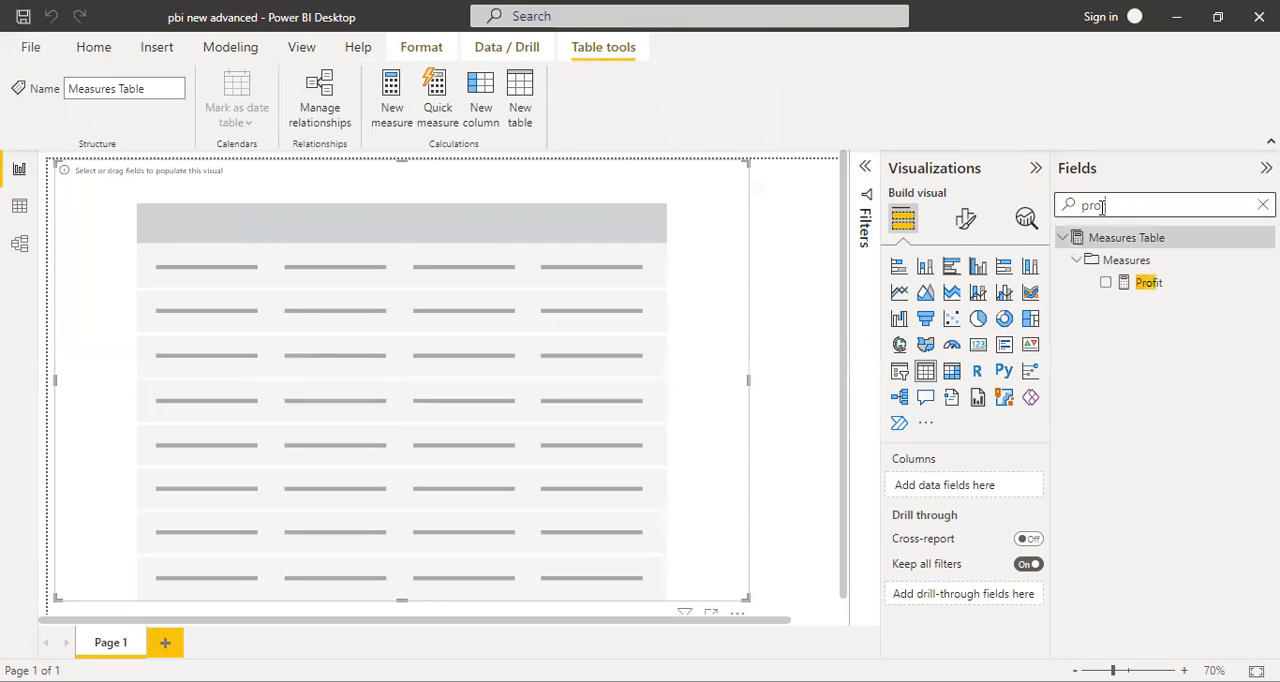
pyautogui.write('duct')
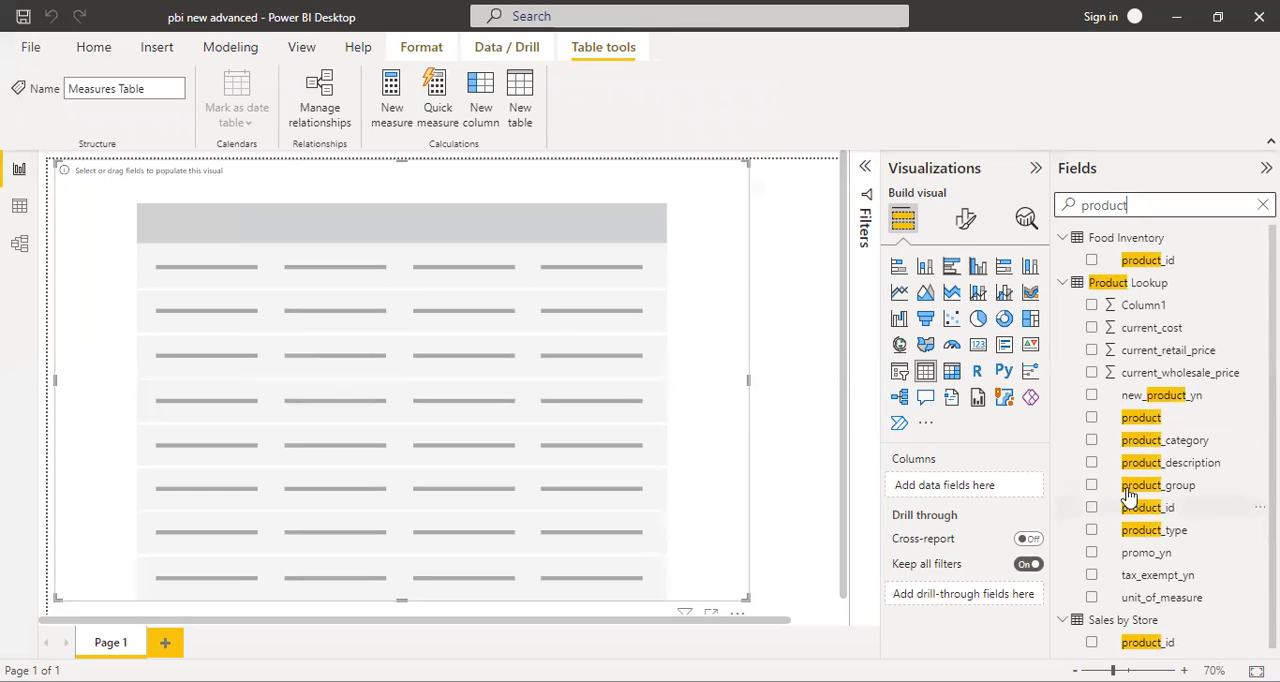
pyautogui.moveTo(1155, 420); pyautogui.dragTo(1018, 488)
pyautogui.doubleClick(1163, 206)
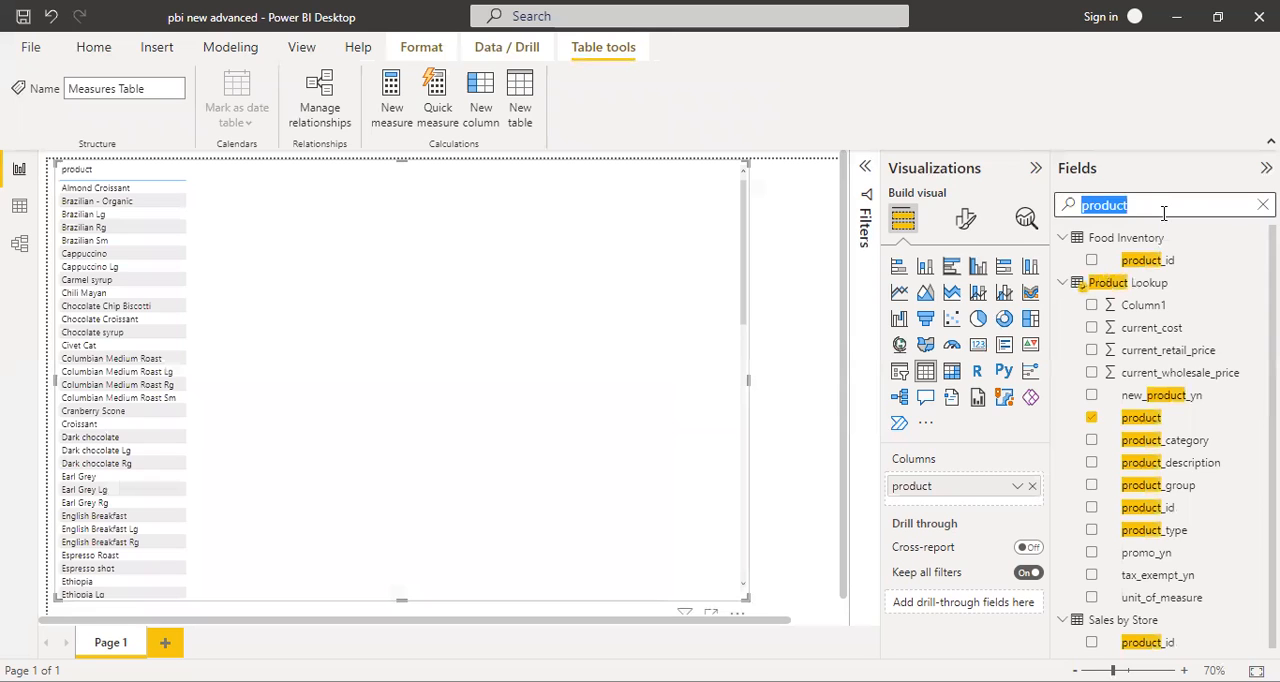
pyautogui.write('profit')
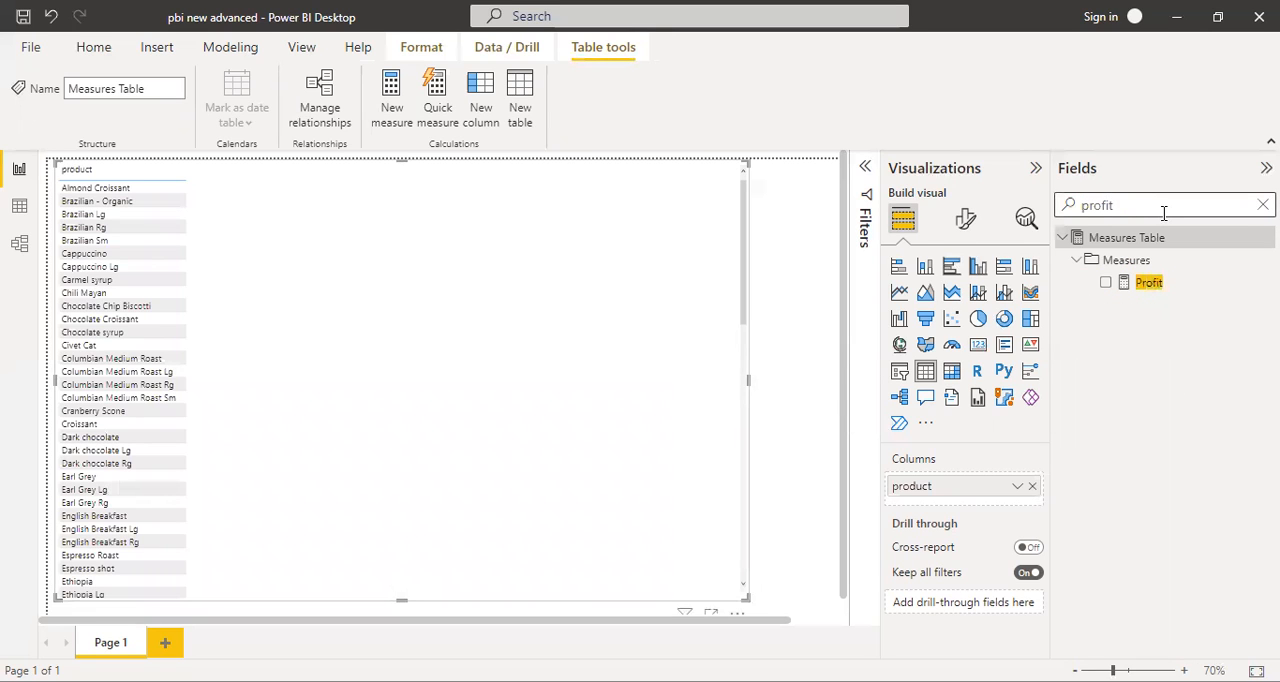
pyautogui.moveTo(1134, 284); pyautogui.dragTo(959, 500)
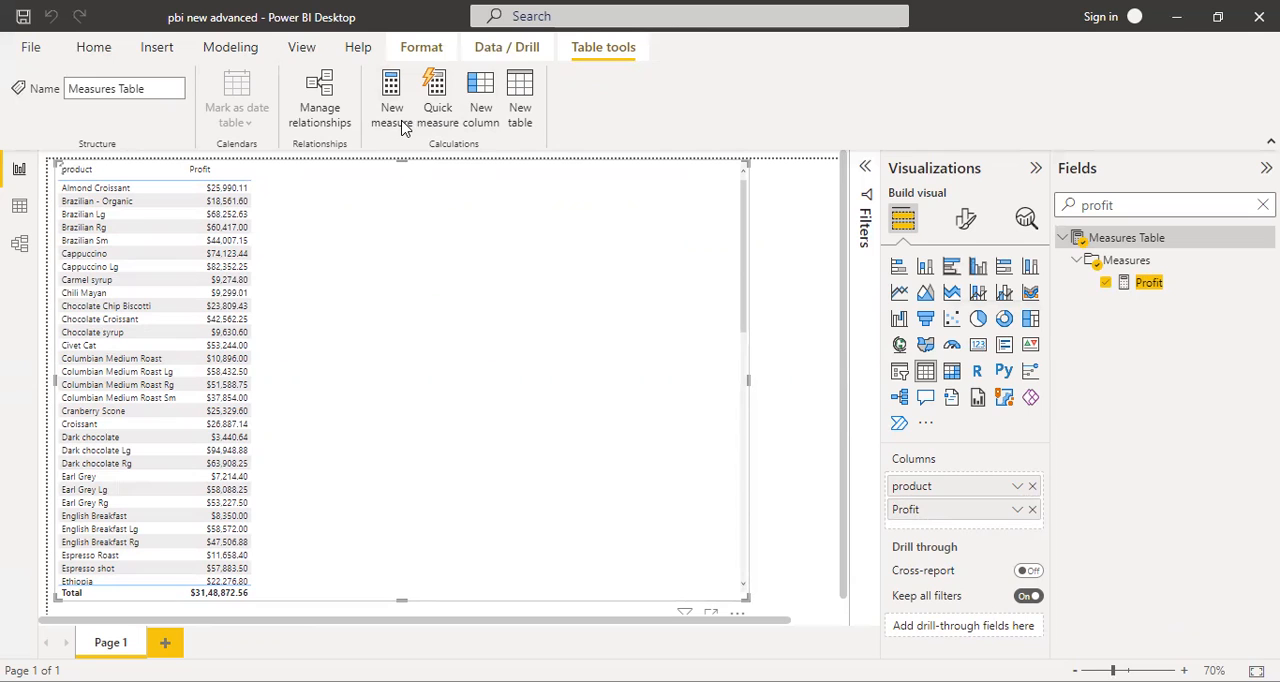
# - Create a new measure named Total Profit in the Measures Table
pyautogui.click(392, 110)
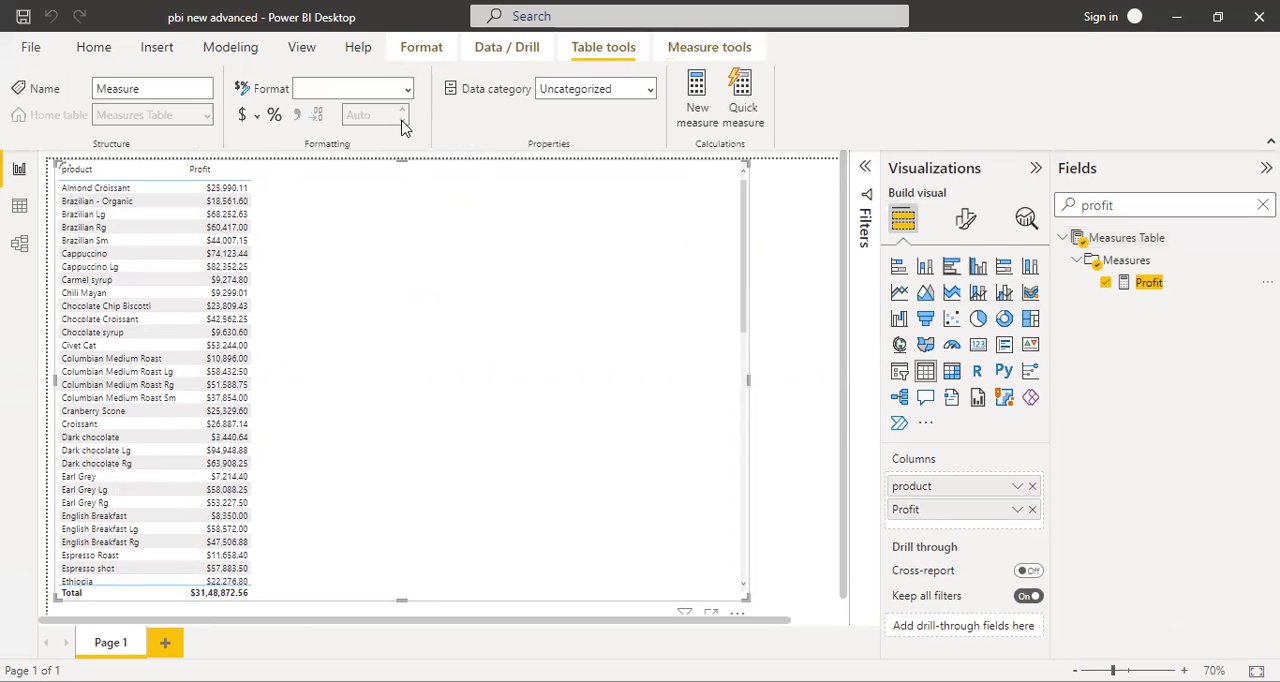
pyautogui.write('Total Profit')
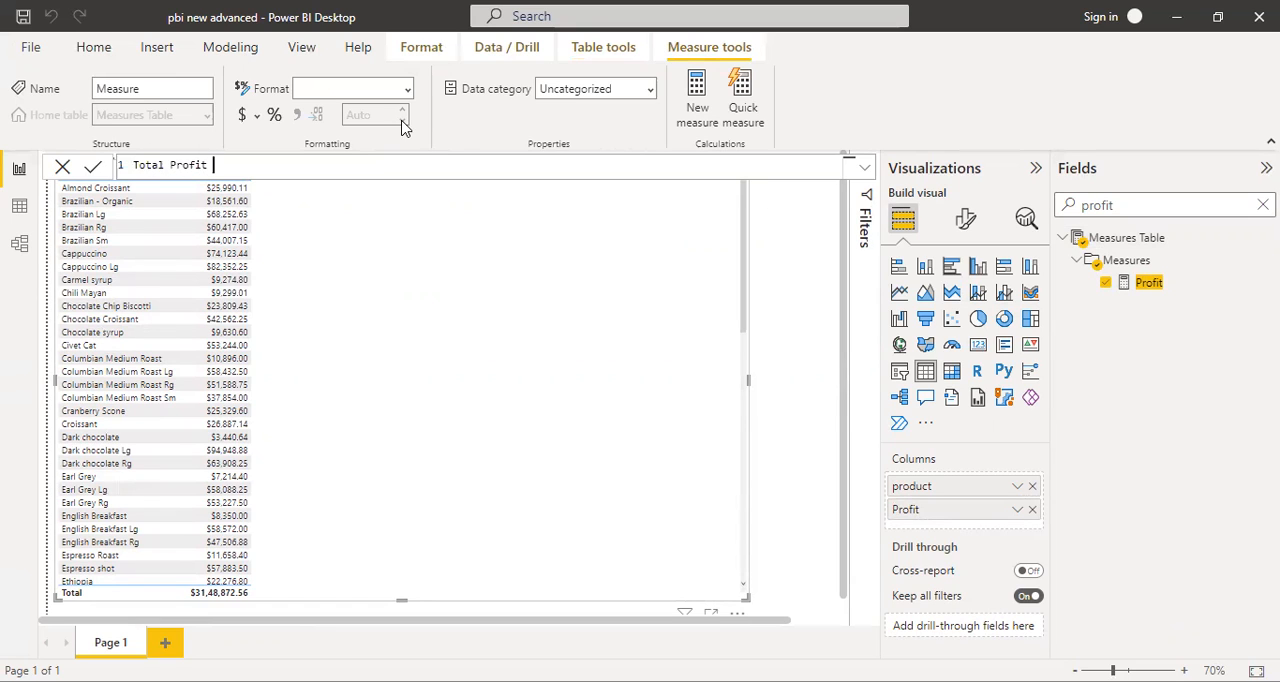
pyautogui.write(' =')
# - Begin the Total Profit formula on a new line with CALCULATE, using [Profit] as its expression
pyautogui.hotkey('shift', 'Return')
pyautogui.write('Cal')
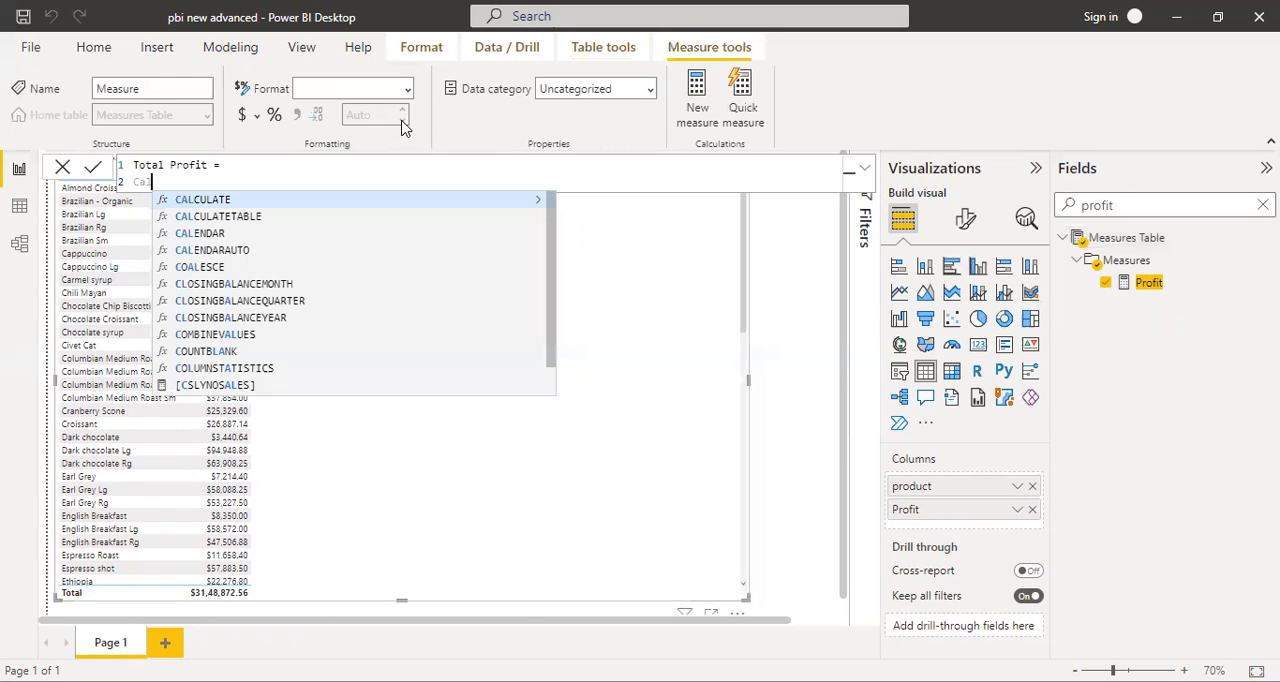
pyautogui.write('cul')
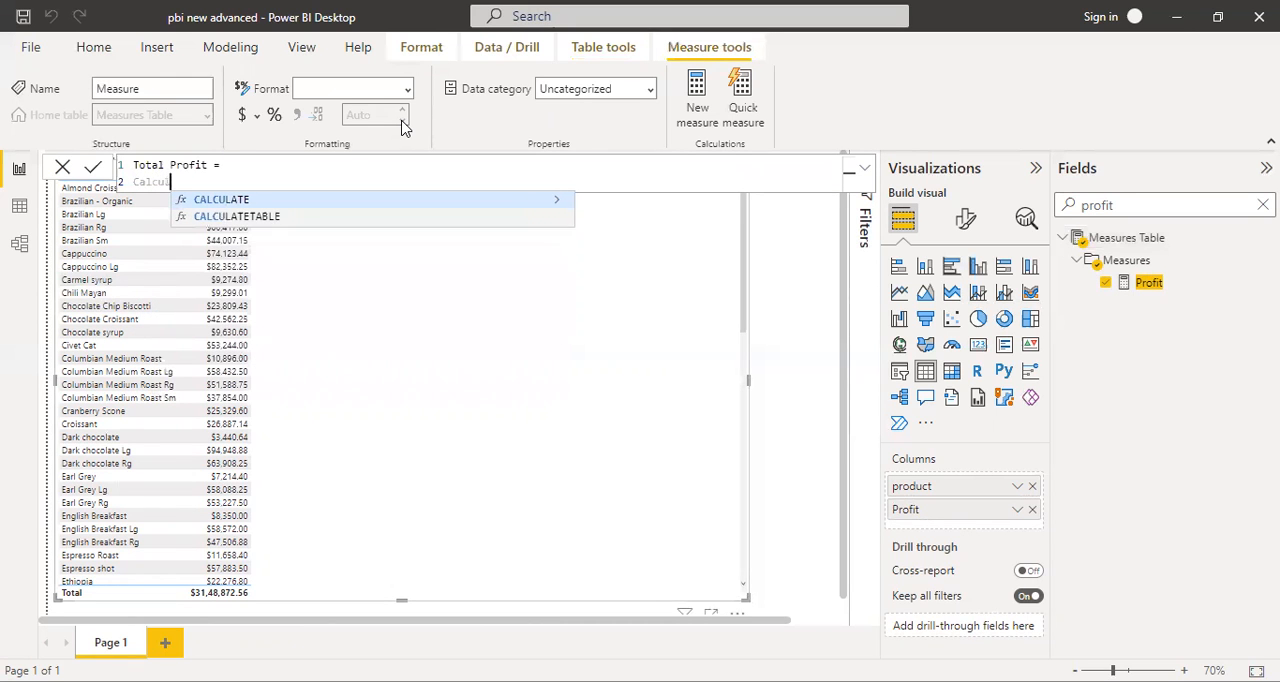
pyautogui.write('ate(')
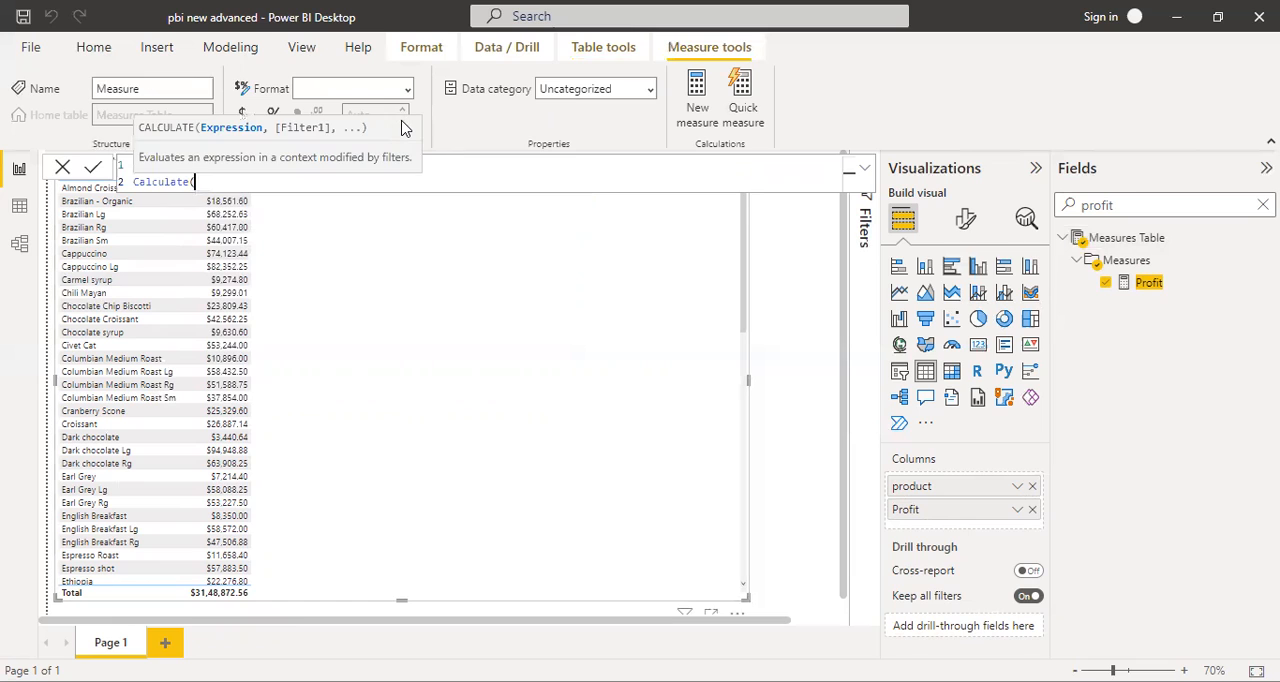
pyautogui.hotkey('shift', 'Return')
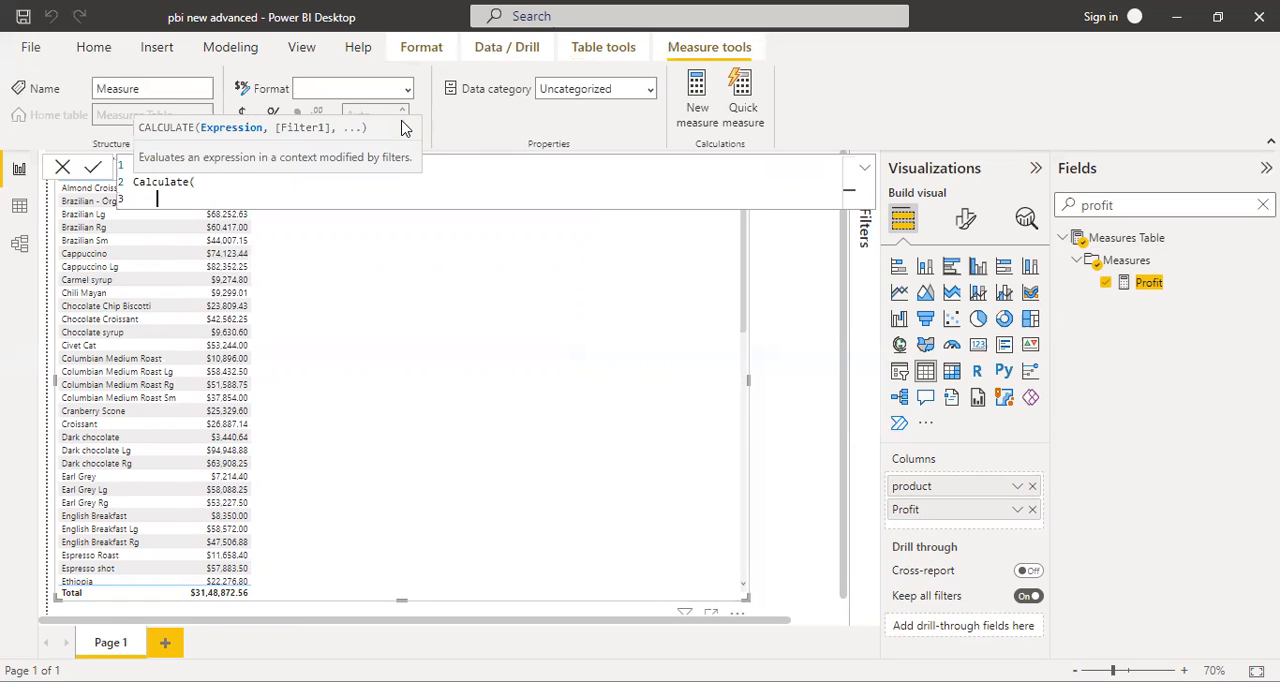
pyautogui.write('[')
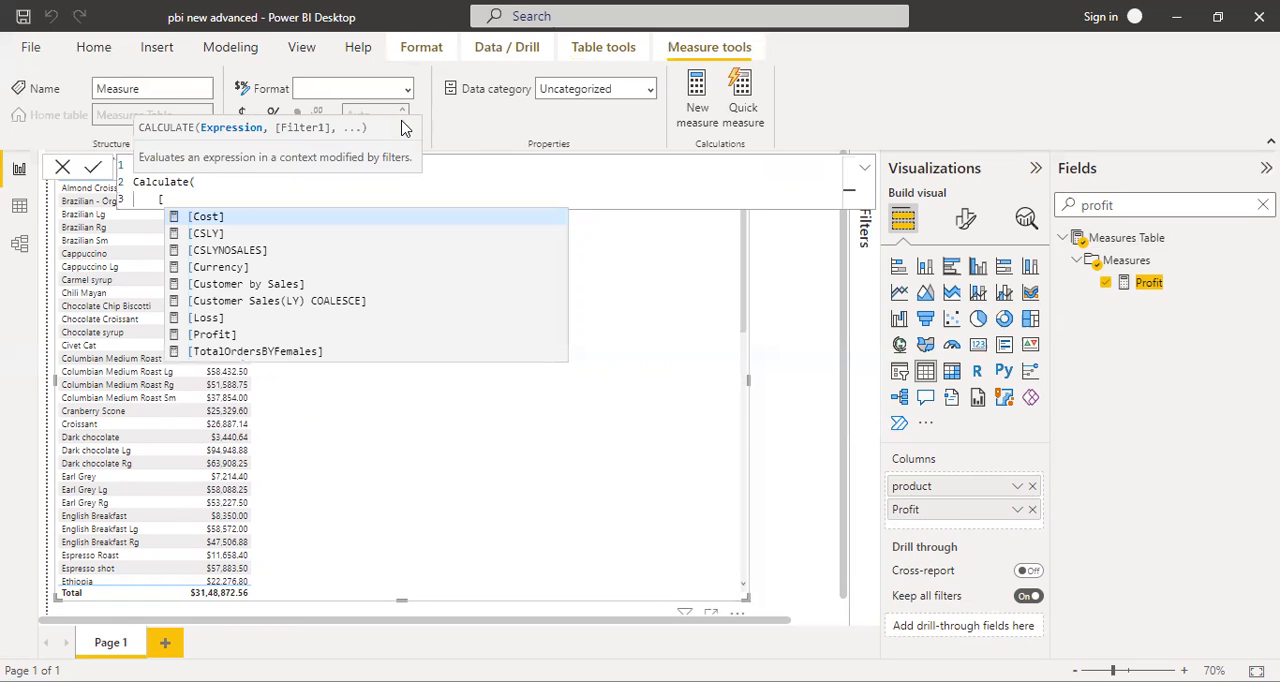
pyautogui.write('p')
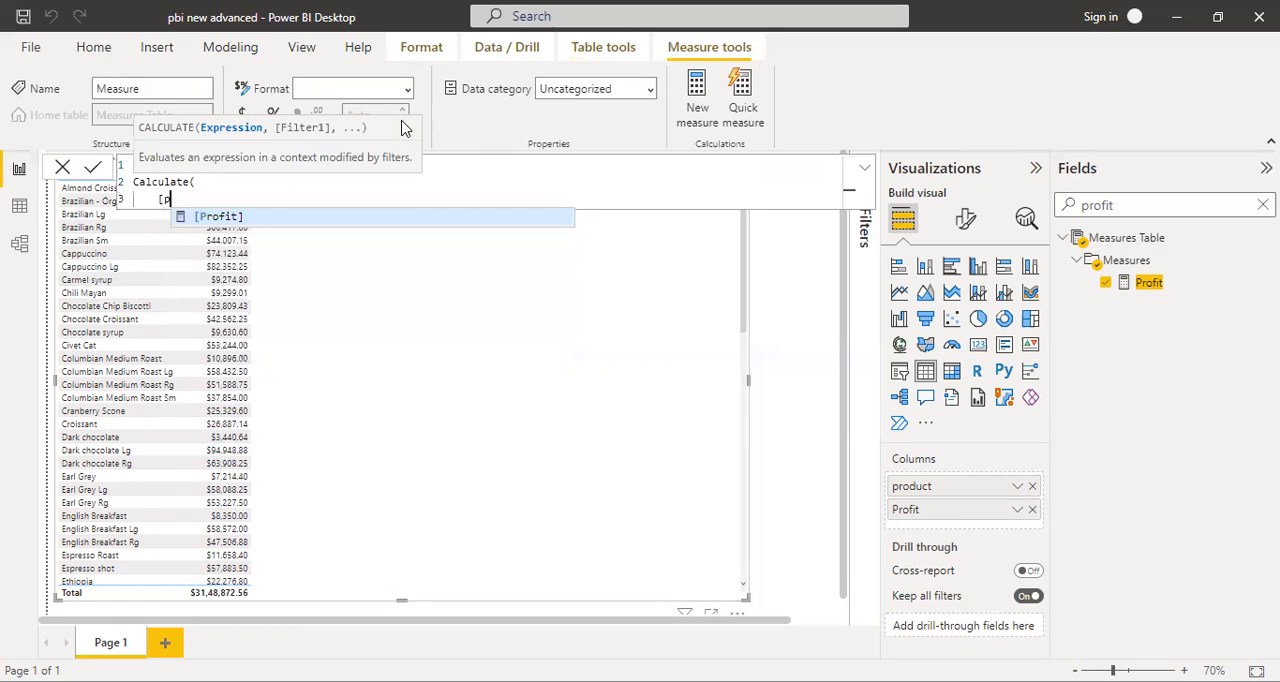
pyautogui.click(222, 216)
pyautogui.write(',')
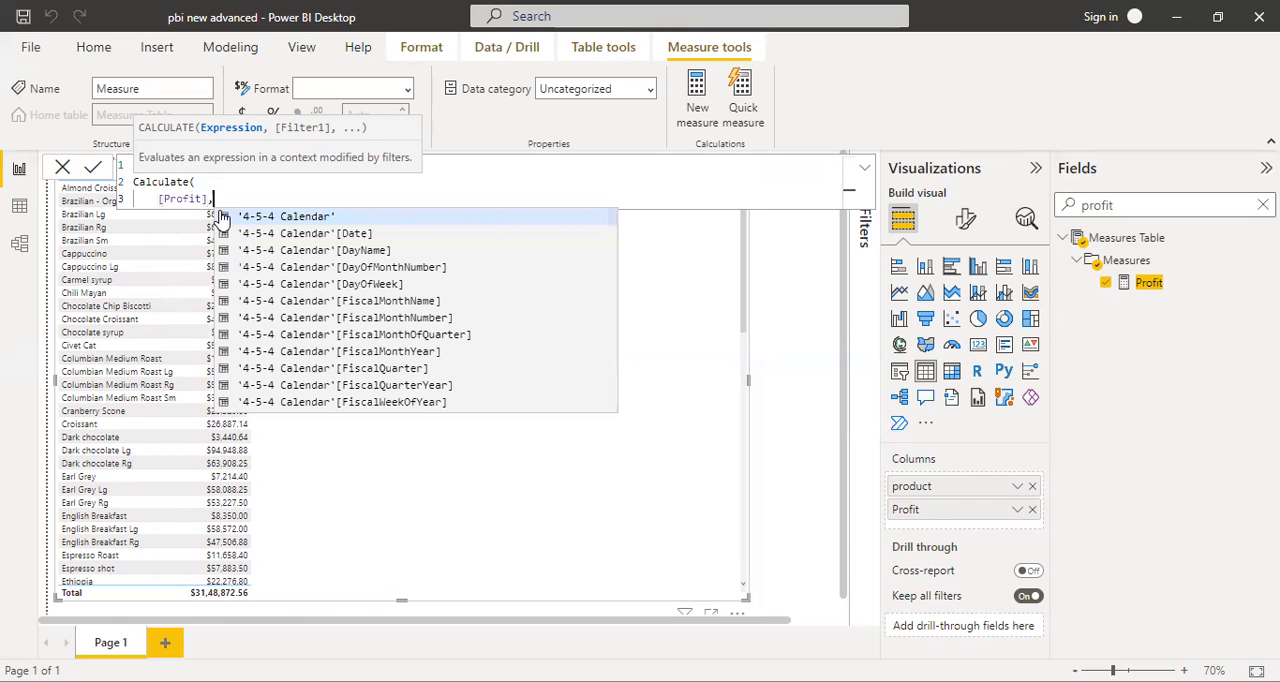
pyautogui.click(222, 216)
pyautogui.press('BackSpace')
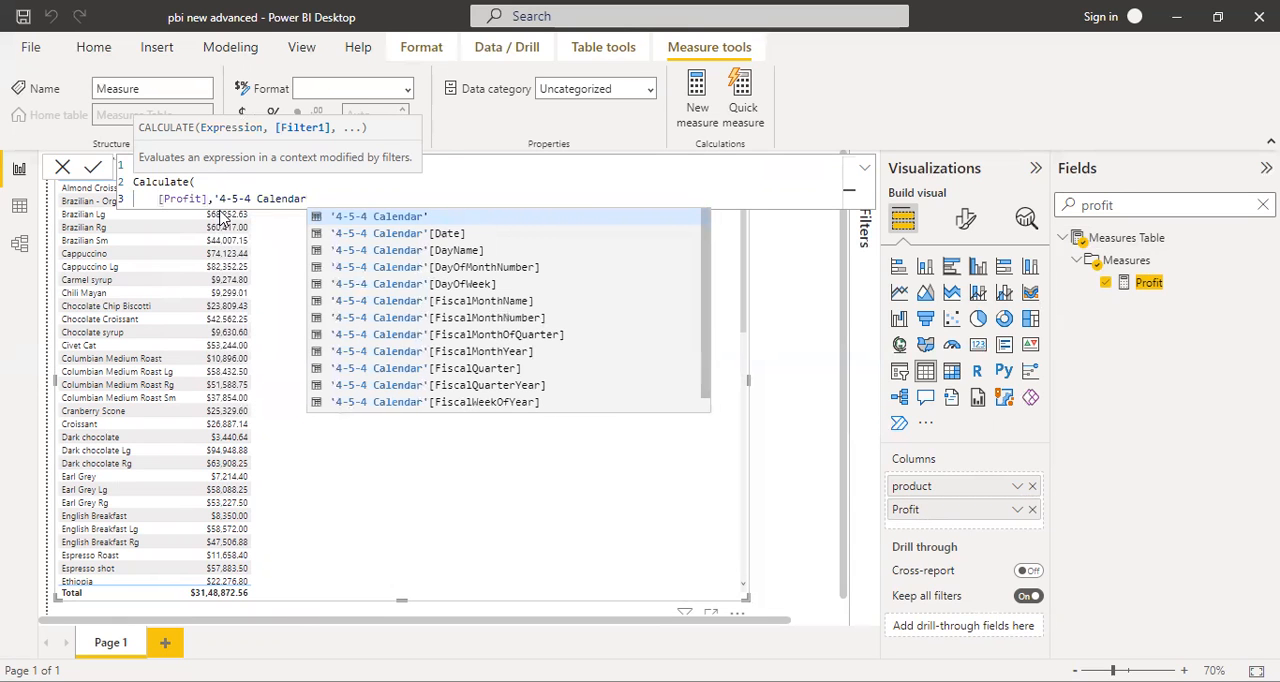
pyautogui.press('BackSpace')
pyautogui.press('BackSpace')
pyautogui.press('BackSpace')
pyautogui.press('BackSpace')
pyautogui.press('BackSpace')
pyautogui.press('BackSpace')
pyautogui.press('BackSpace')
pyautogui.press('BackSpace')
pyautogui.press('BackSpace')
pyautogui.press('BackSpace')
pyautogui.press('BackSpace')
pyautogui.press('BackSpace')
pyautogui.press('BackSpace')
pyautogui.press('BackSpace')
pyautogui.press('BackSpace')
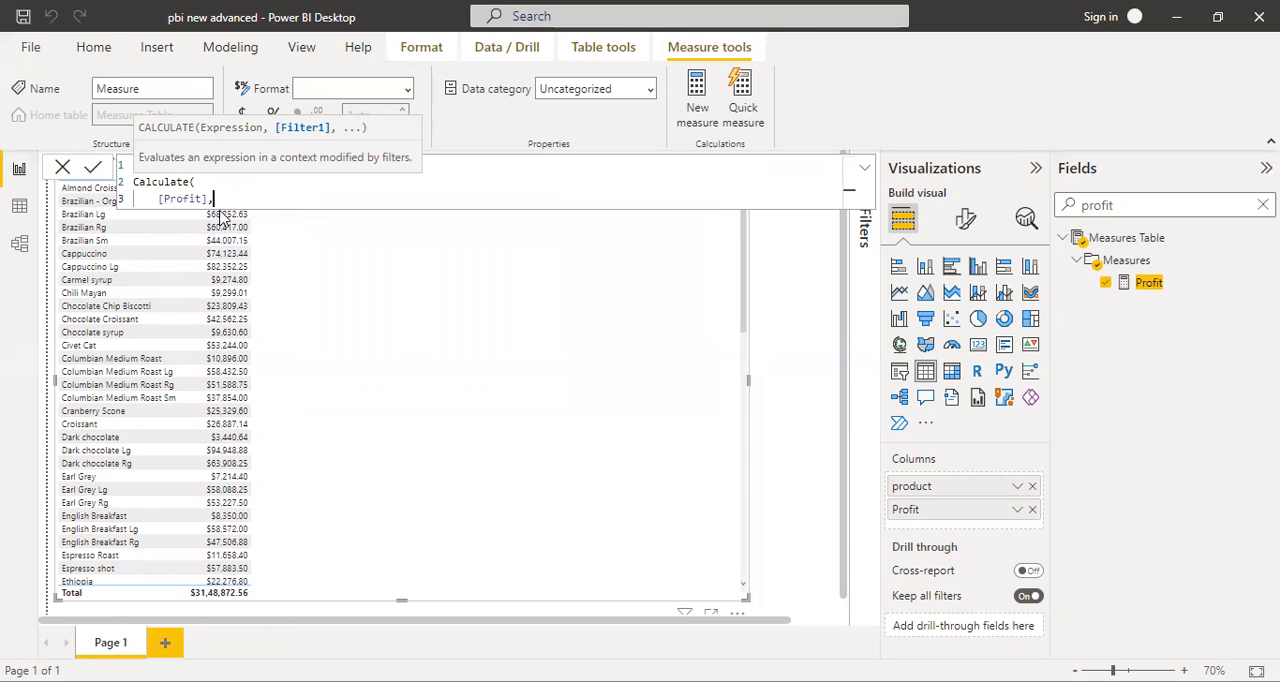
# - Insert REMOVEFILTERS on a new line as the filter argument of CALCULATE
pyautogui.hotkey('shift', 'Return')
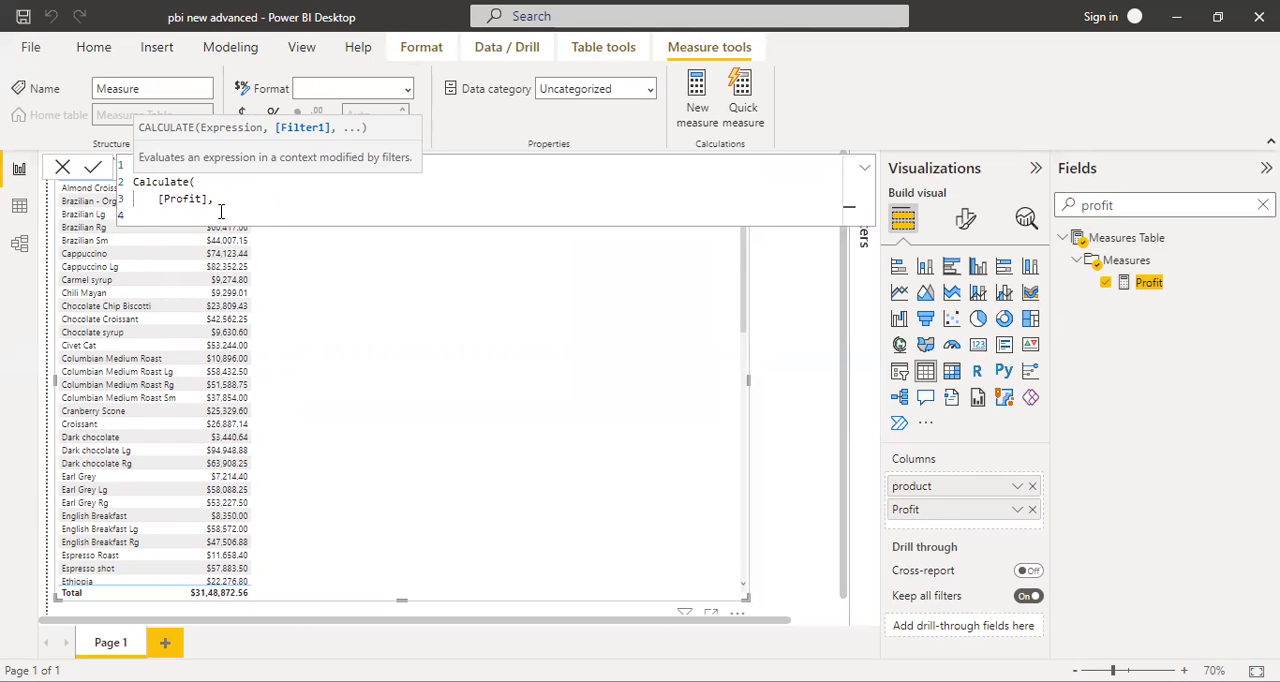
pyautogui.write('Remo')
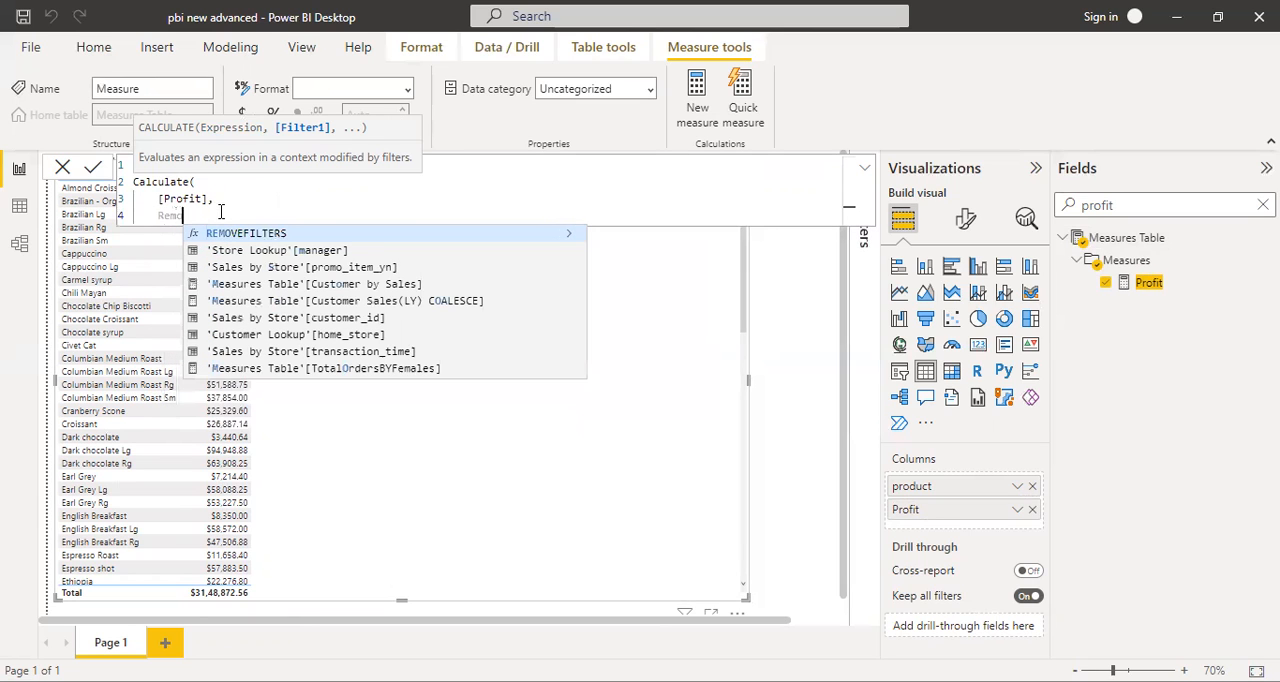
pyautogui.click(230, 233)
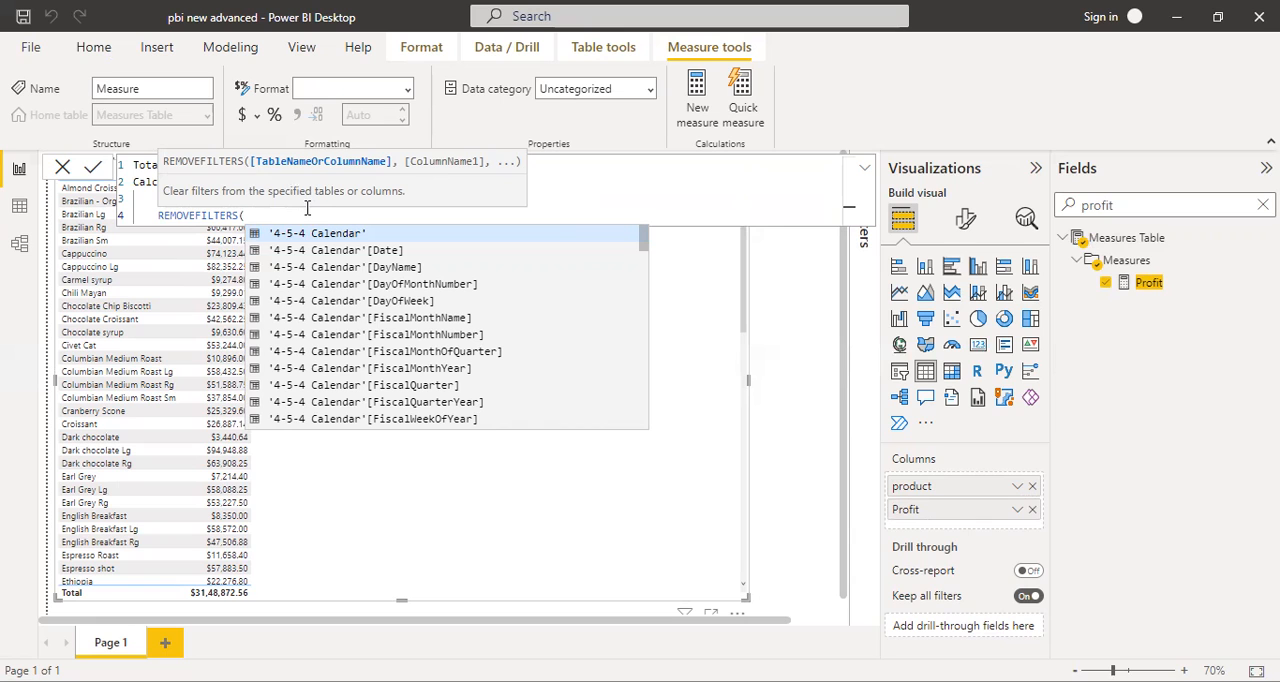
pyautogui.write('sa')
pyautogui.press('BackSpace')
pyautogui.press('BackSpace')
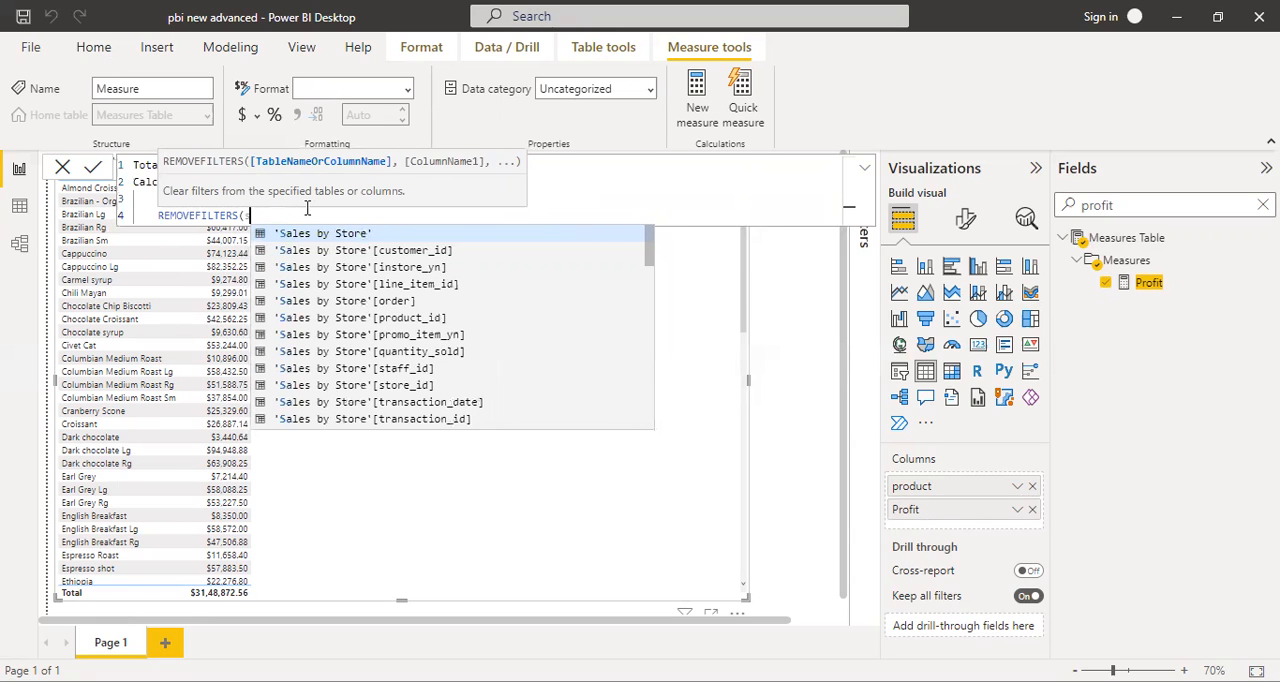
pyautogui.press('Tab')
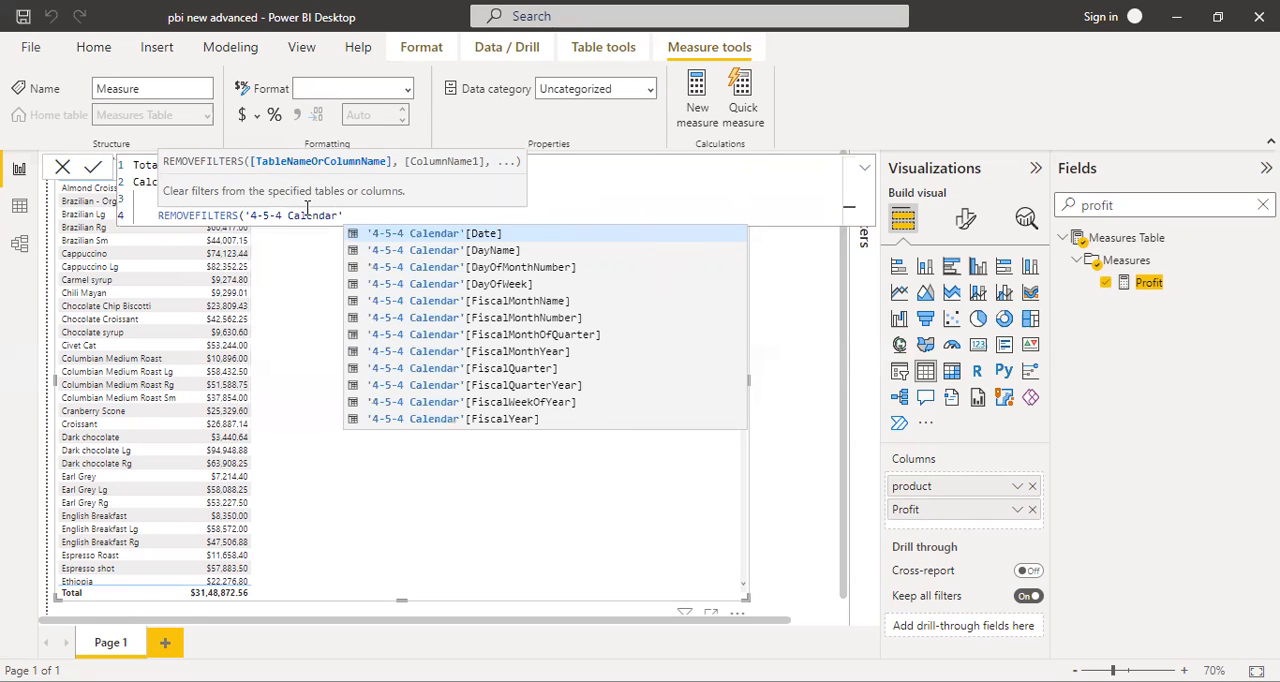
pyautogui.press('BackSpace')
pyautogui.press('BackSpace')
pyautogui.press('BackSpace')
pyautogui.press('BackSpace')
pyautogui.press('BackSpace')
pyautogui.press('BackSpace')
pyautogui.press('BackSpace')
pyautogui.press('BackSpace')
pyautogui.press('BackSpace')
pyautogui.press('BackSpace')
pyautogui.press('BackSpace')
pyautogui.press('BackSpace')
pyautogui.press('BackSpace')
pyautogui.press('BackSpace')
pyautogui.press('BackSpace')
pyautogui.press('BackSpace')
# - Give REMOVEFILTERS the 'Sales by Store' table, close both functions and commit the Total Profit measure
pyautogui.hotkey('shift', 'Return')
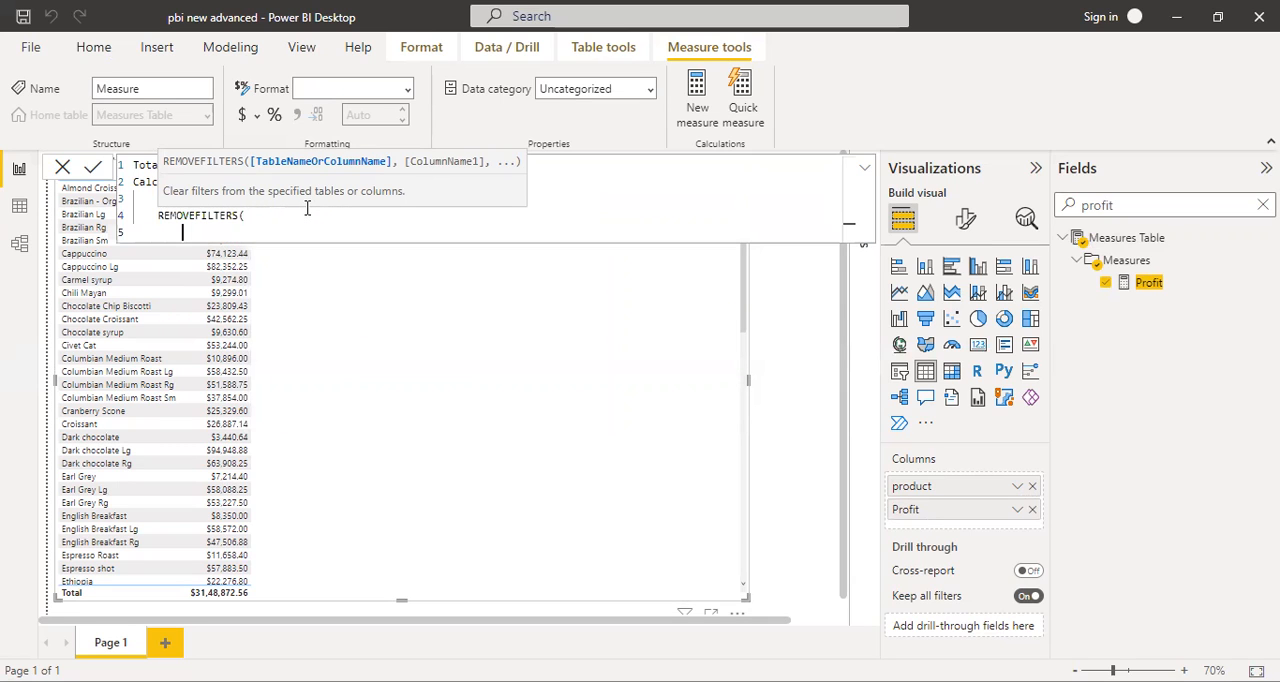
pyautogui.write('sales')
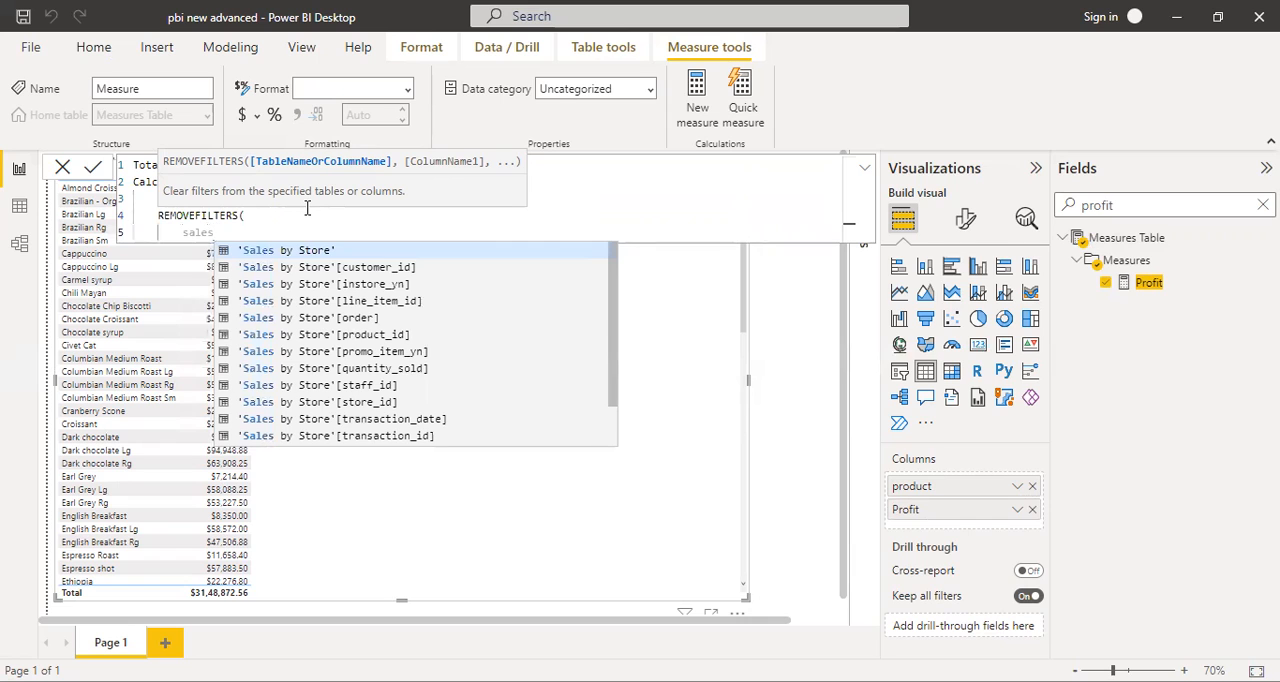
pyautogui.press('Tab')
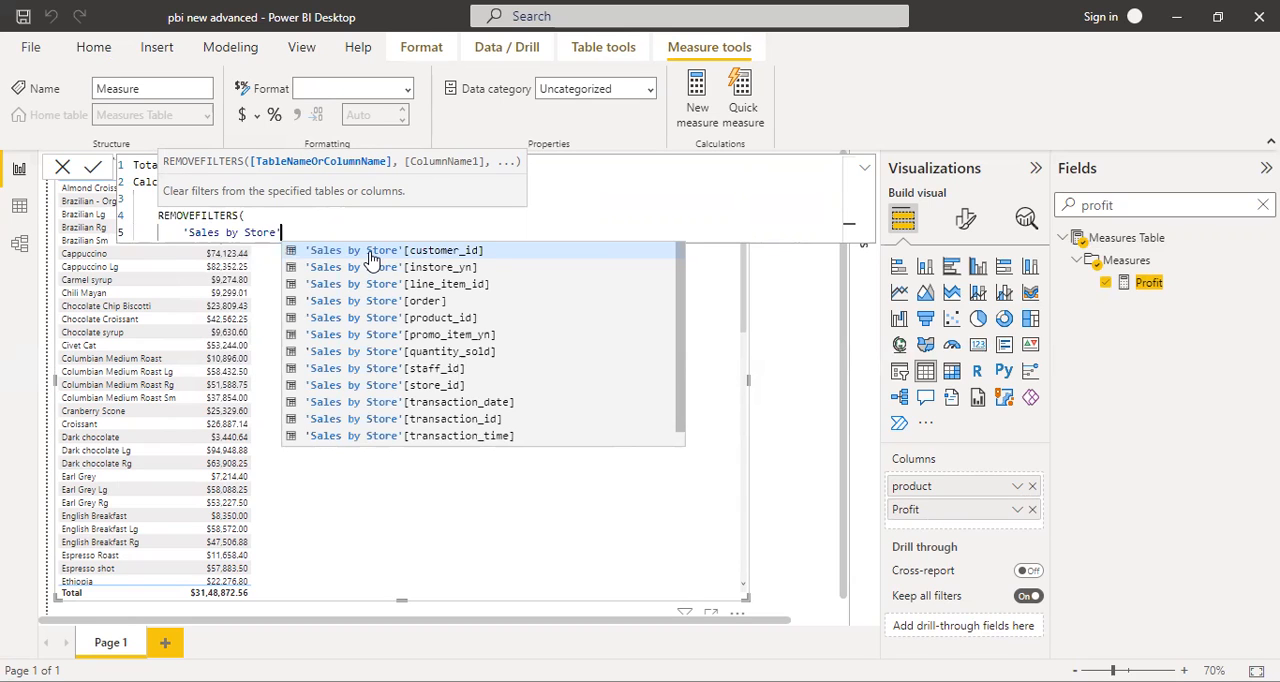
pyautogui.write(')')
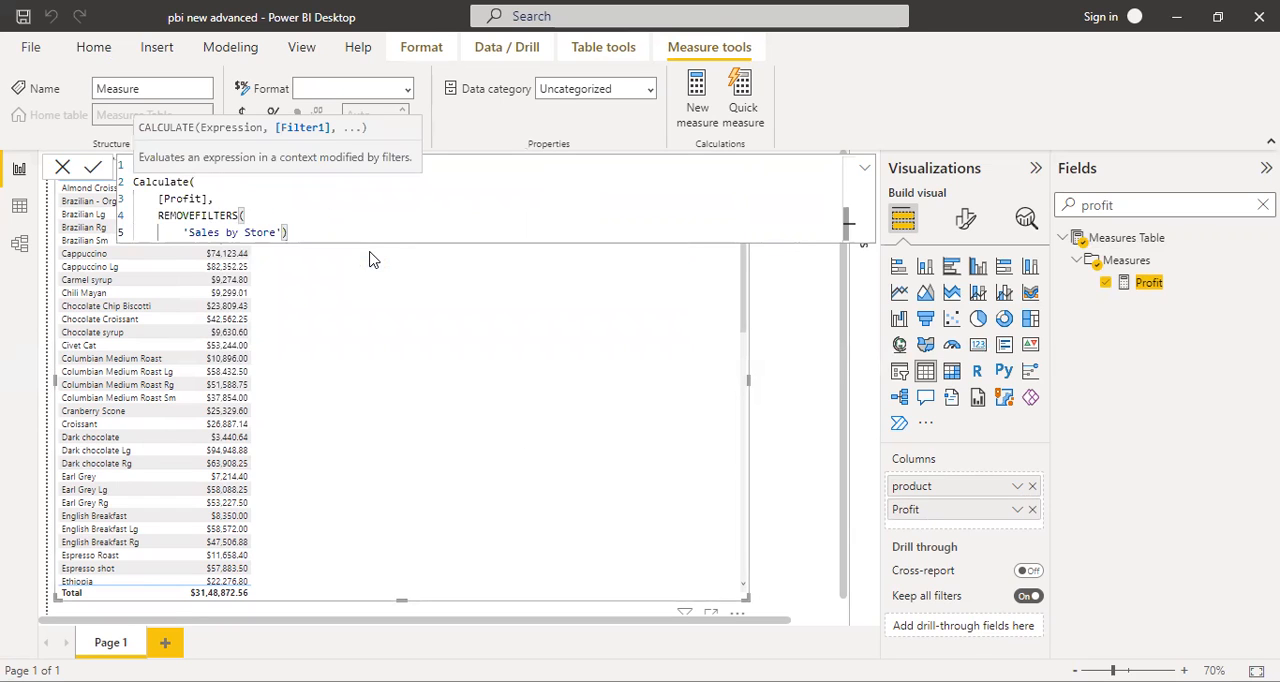
pyautogui.press('Return')
pyautogui.hotkey('shift', 'Return')
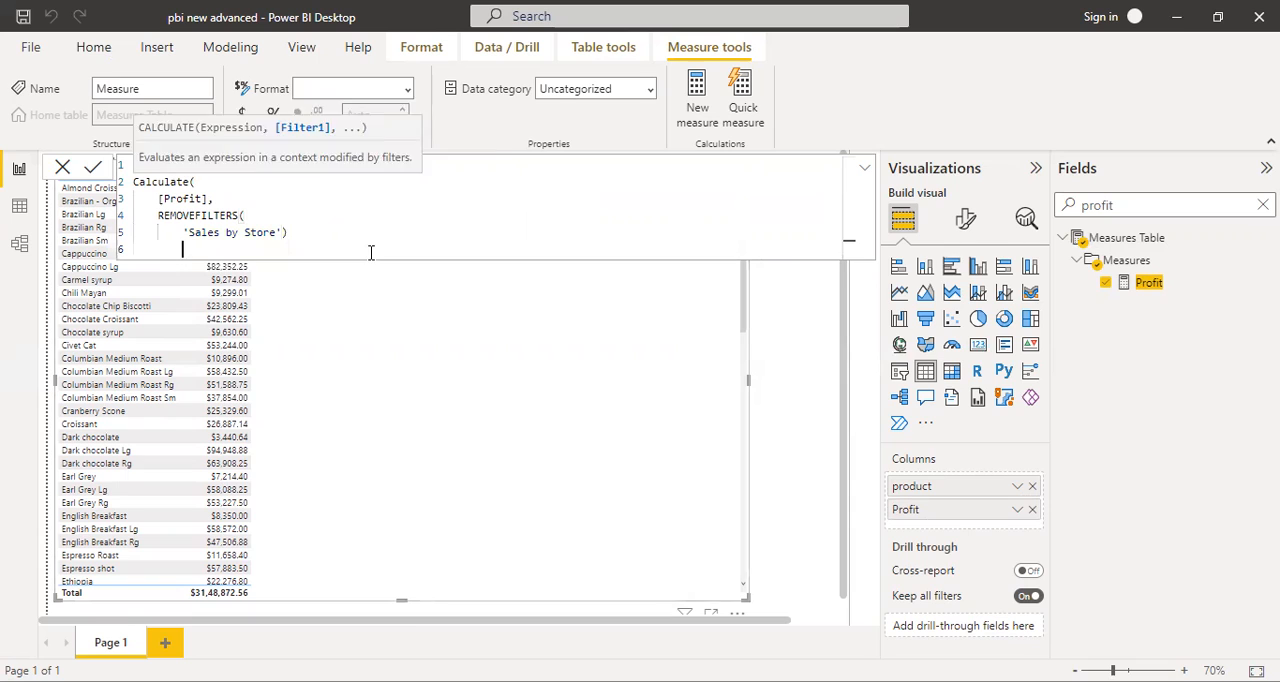
pyautogui.write(')')
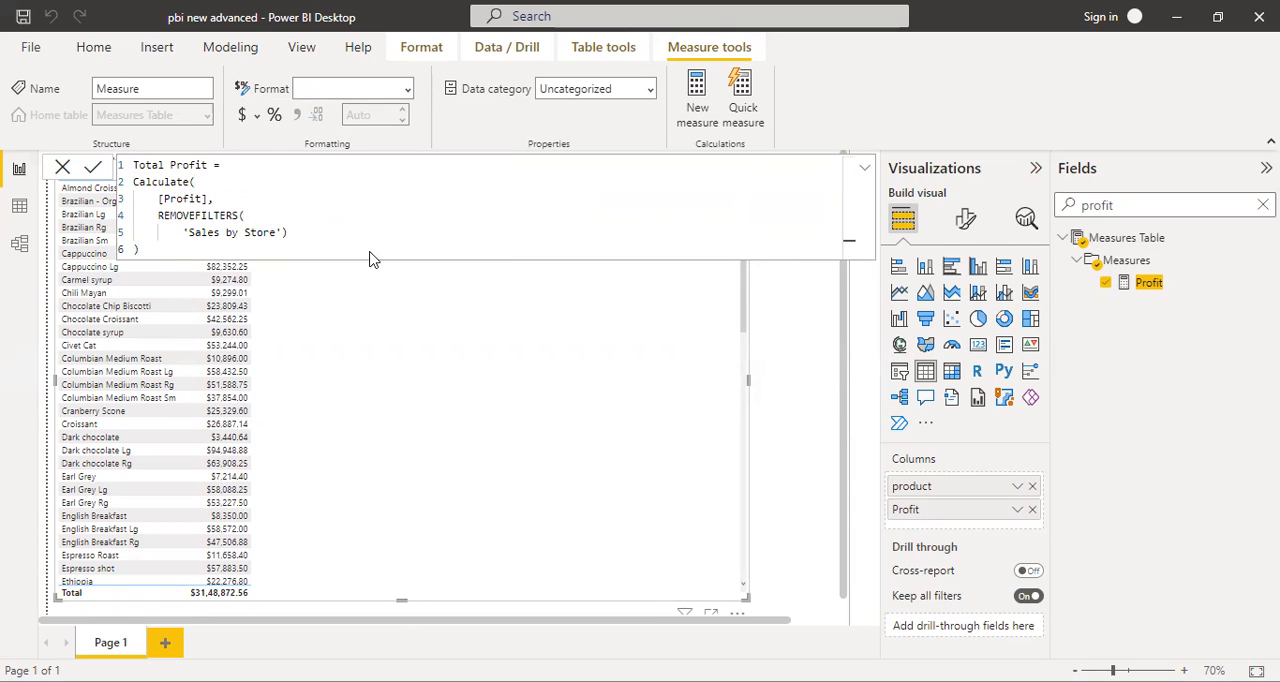
pyautogui.press('Return')
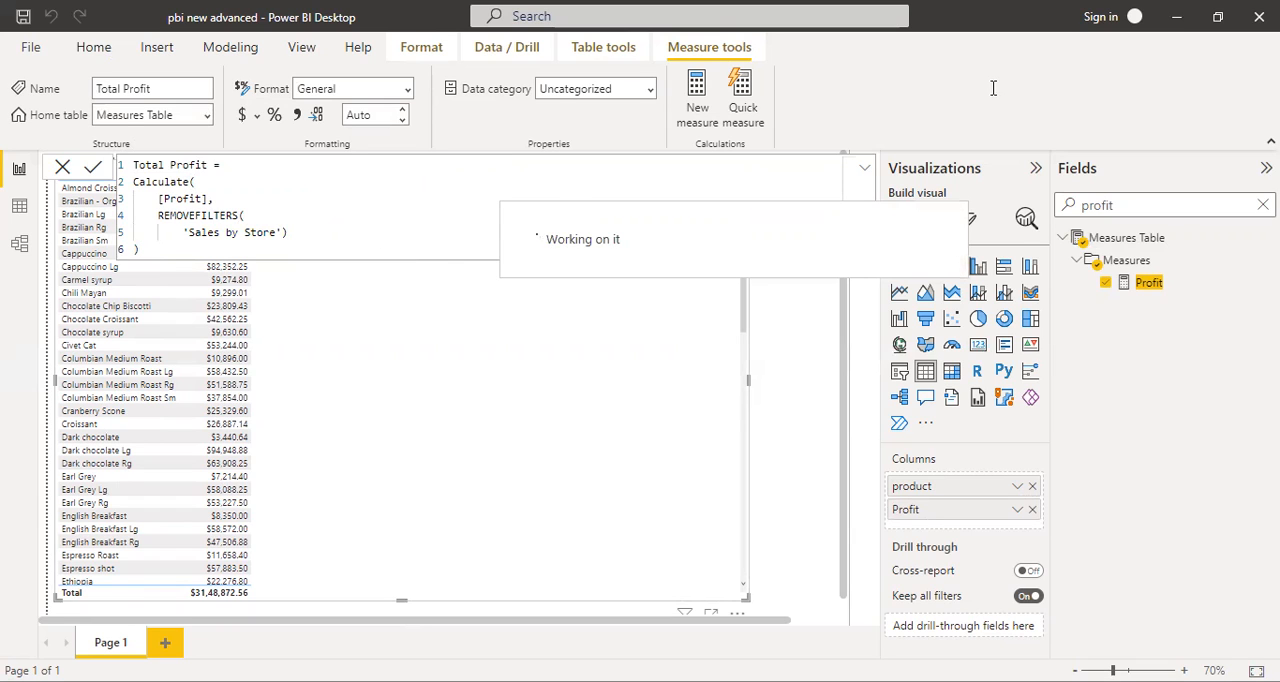
# - Clear the field search to restore the full field list and look through the Sales by Store fields
pyautogui.click(1235, 202)
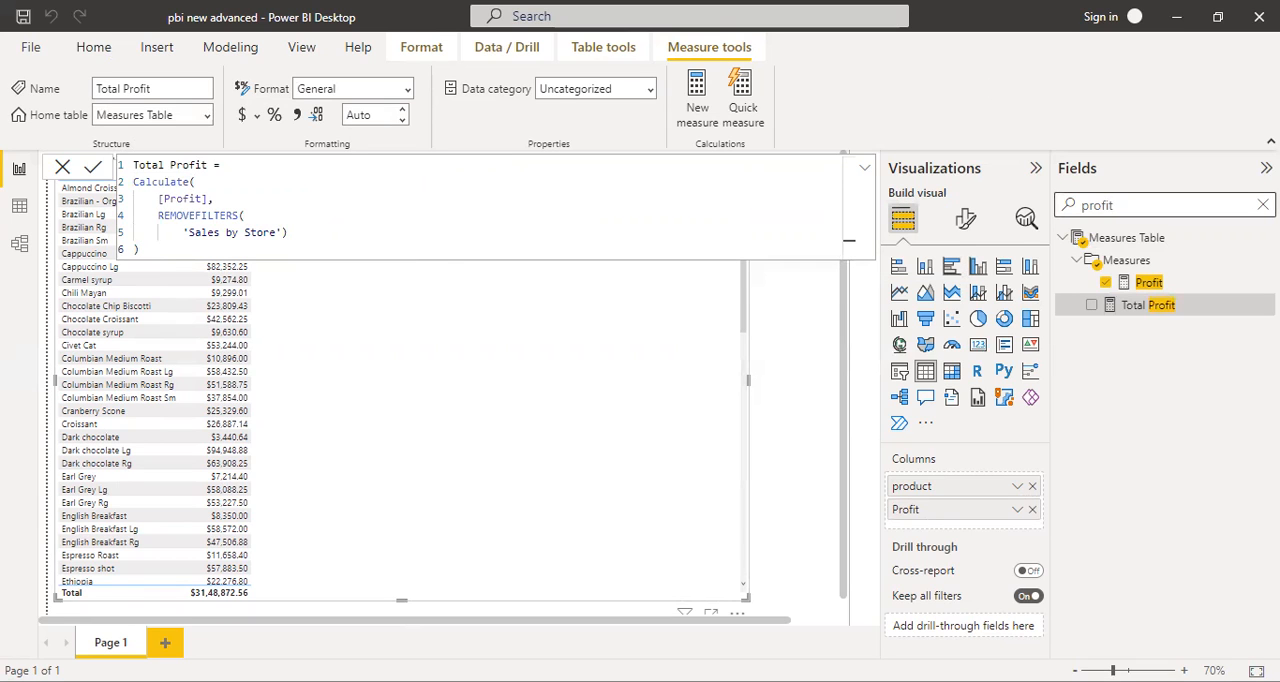
pyautogui.click(1263, 204)
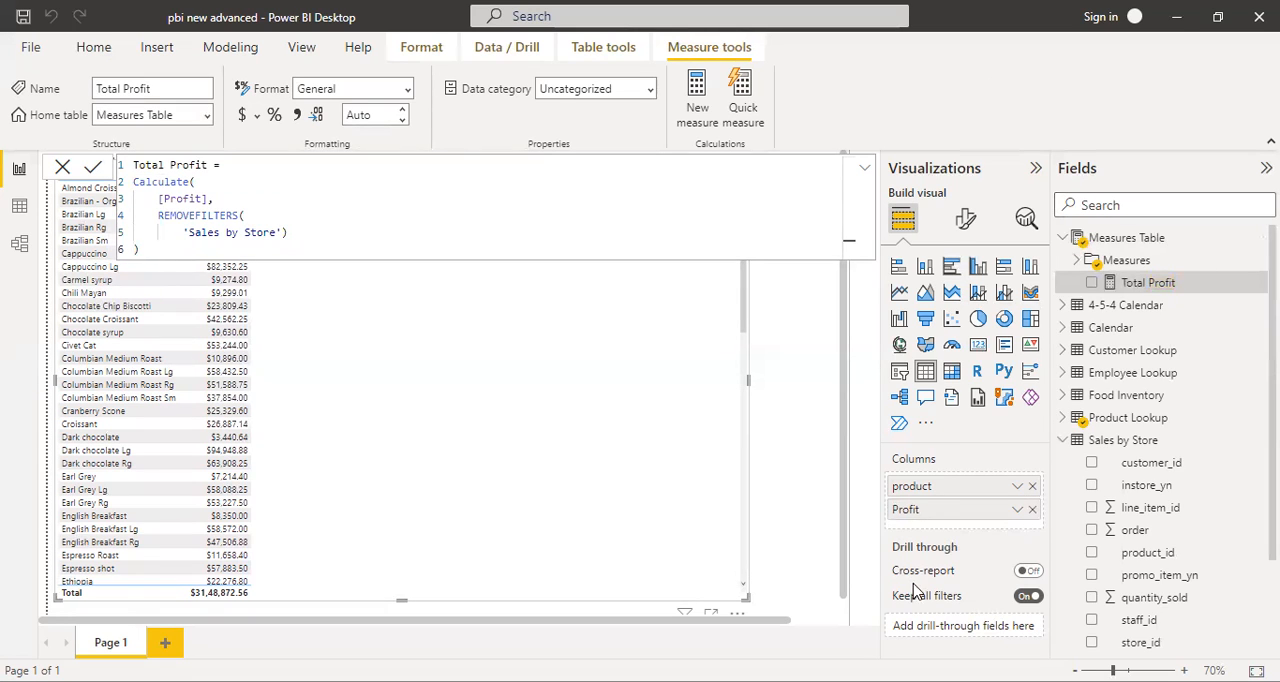
pyautogui.scroll(-3, 1095, 455)
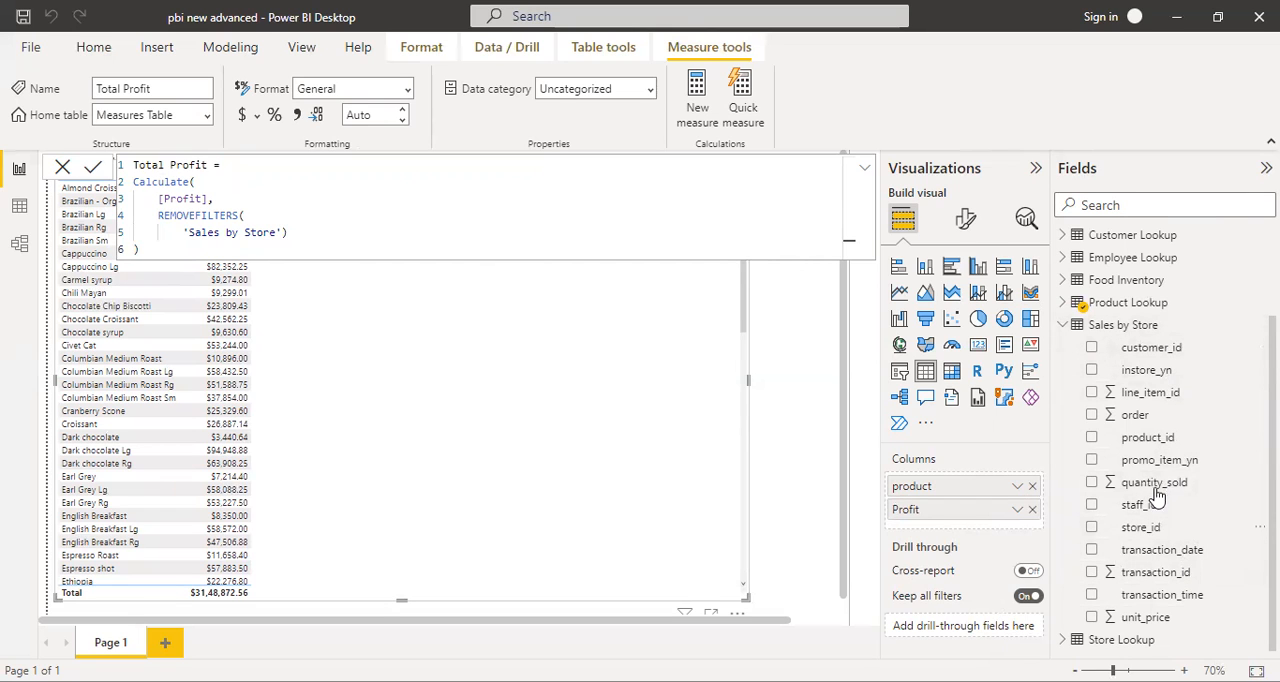
pyautogui.scroll(3, 1146, 612)
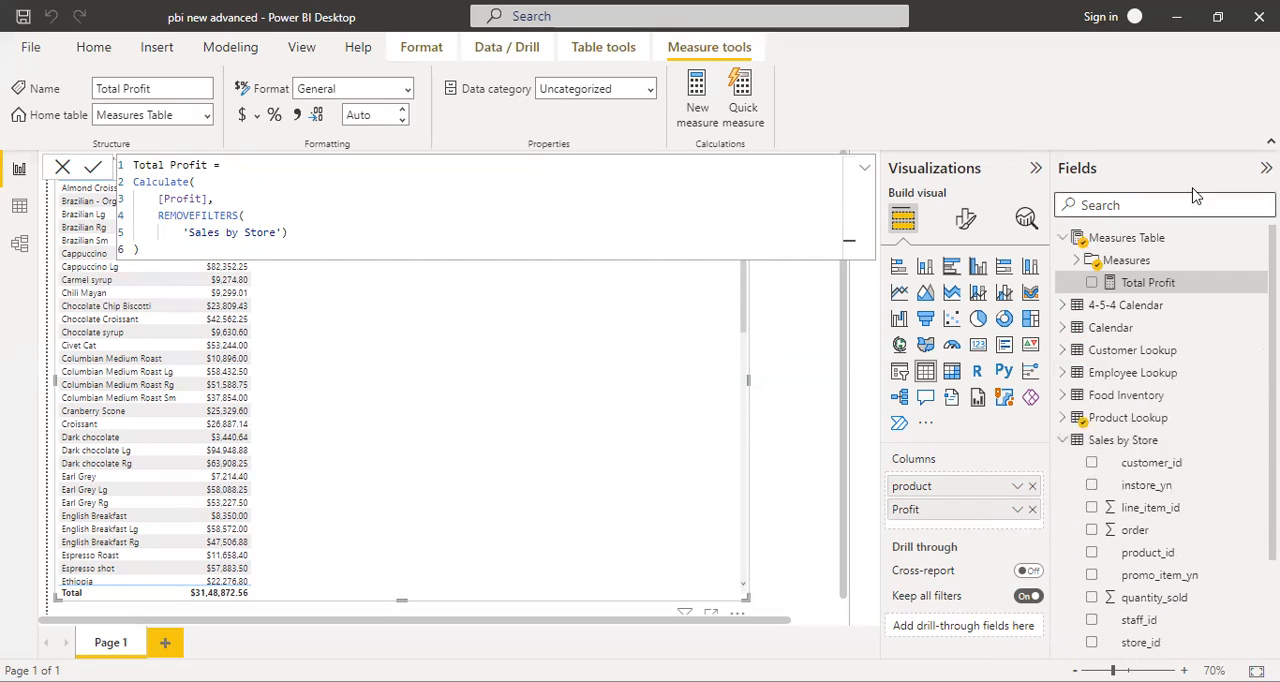
# - Examine the formulas of the Profit and Customer by Sales measures and the Sales by Store columns they draw on
pyautogui.click(1075, 261)
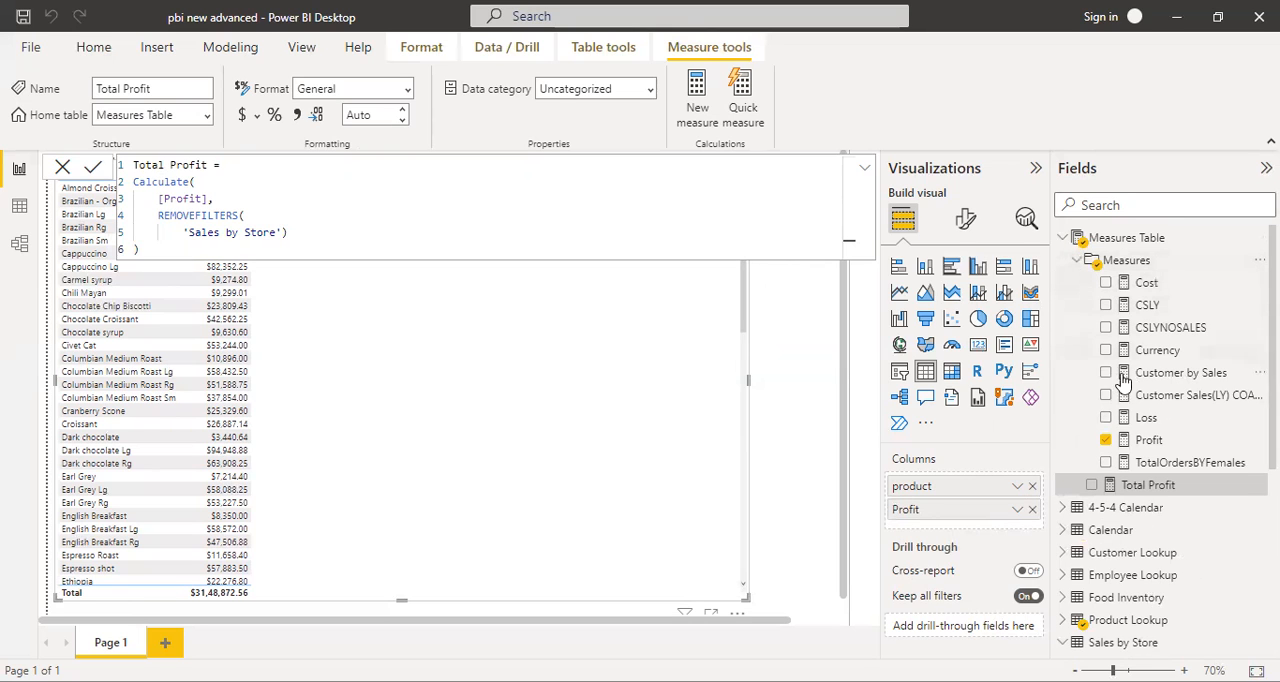
pyautogui.click(1130, 443)
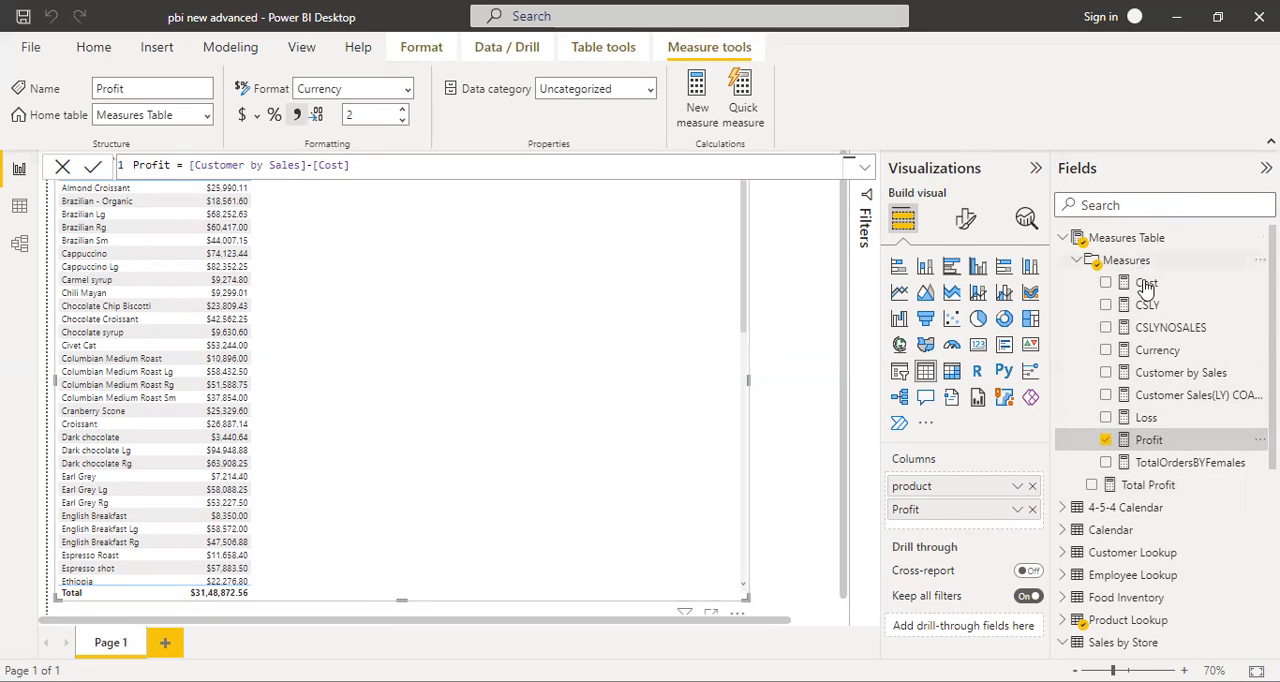
pyautogui.click(1160, 372)
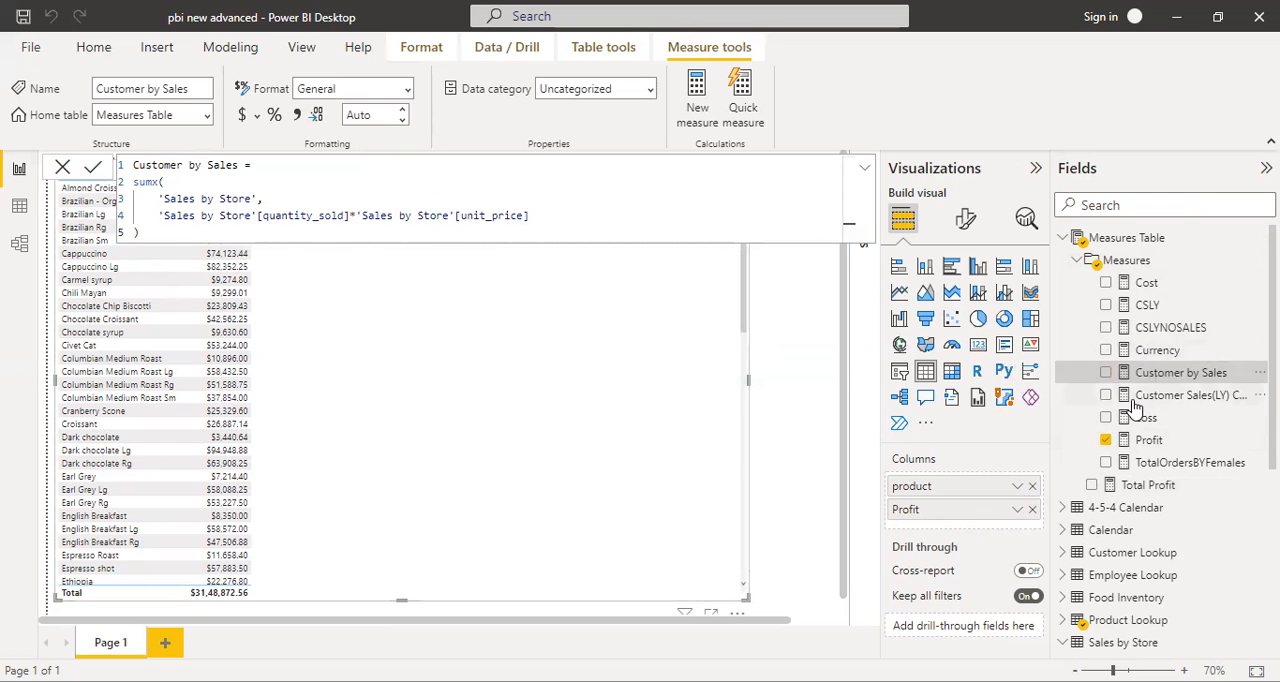
pyautogui.scroll(-3, 1112, 505)
pyautogui.scroll(-2, 1112, 505)
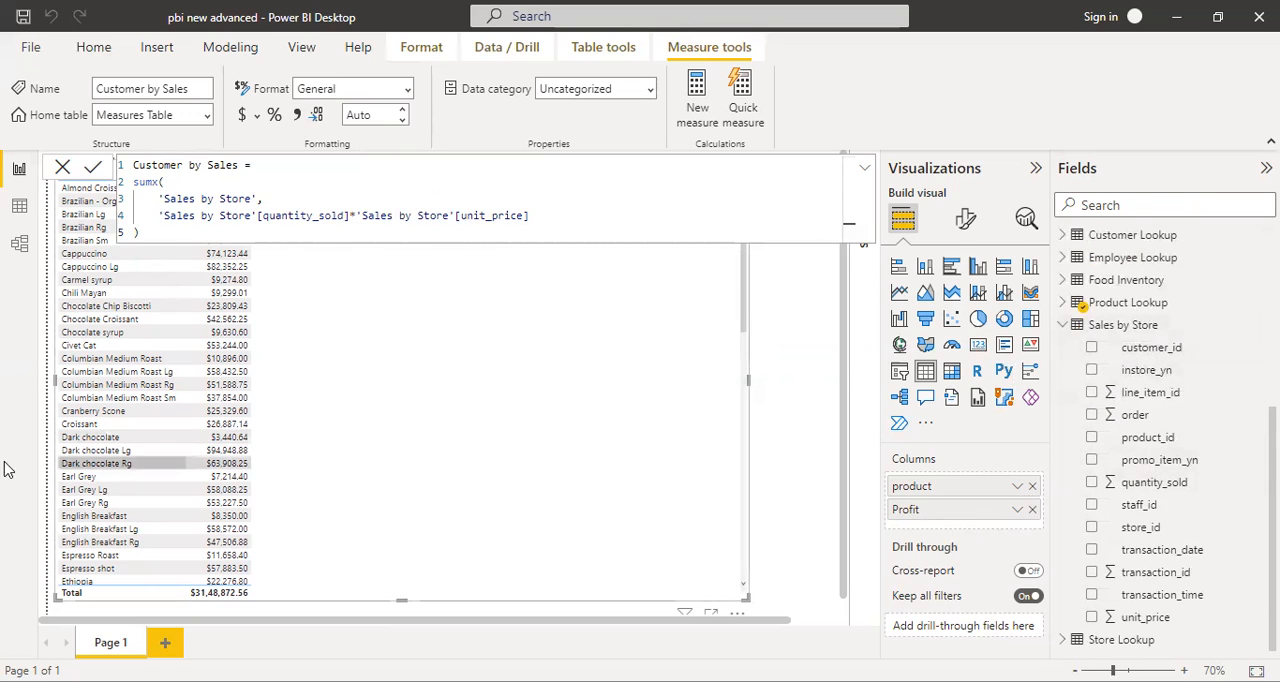
pyautogui.click(62, 167)
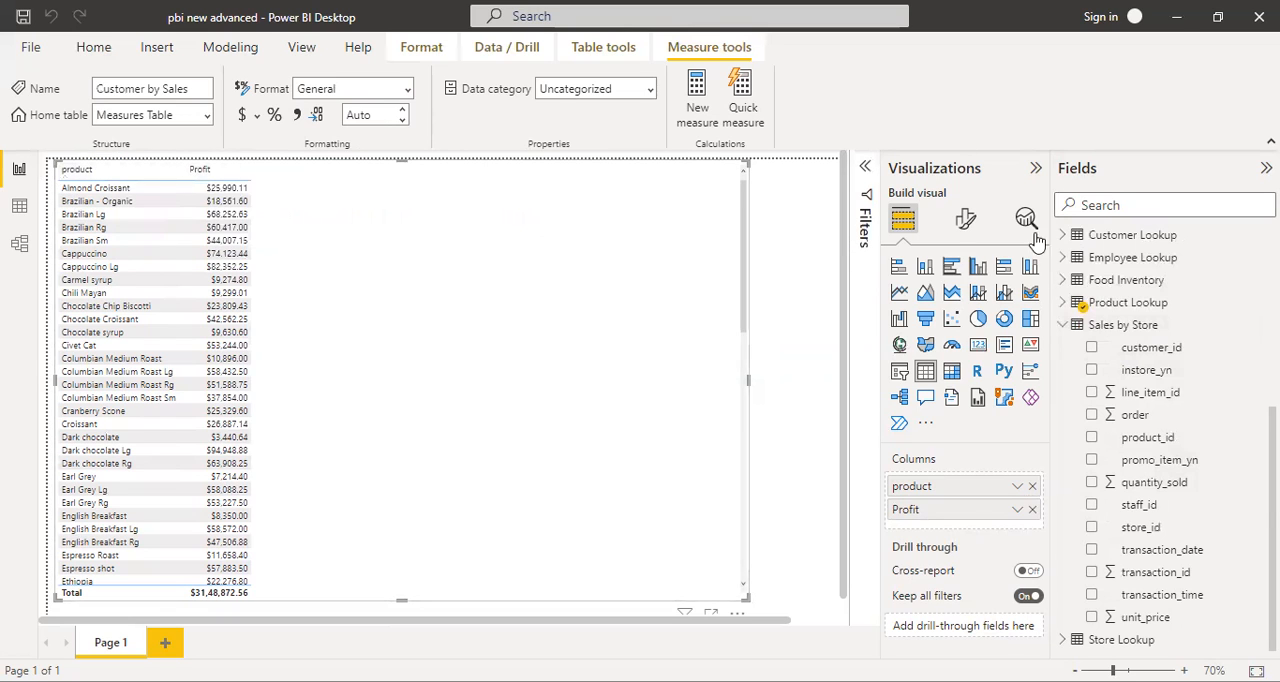
# - Collapse the Sales by Store table and move the Total Profit measure into the Measures folder in the model view
pyautogui.click(1065, 325)
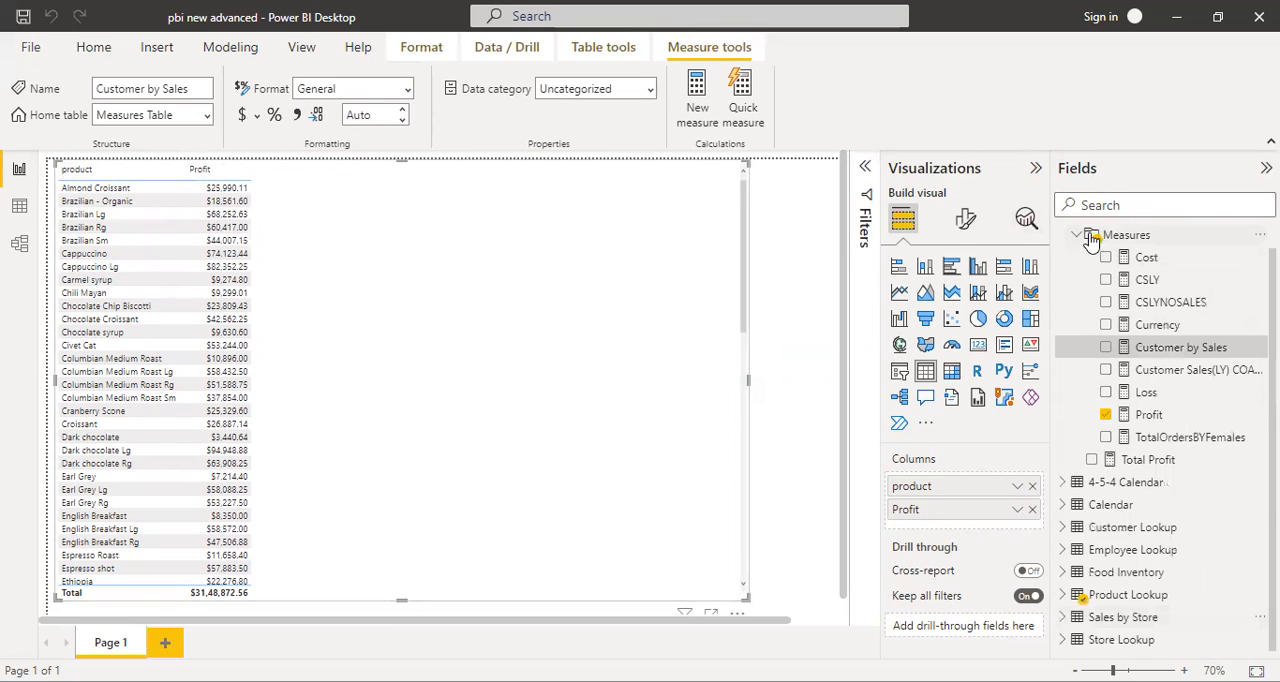
pyautogui.scroll(1, 1090, 265)
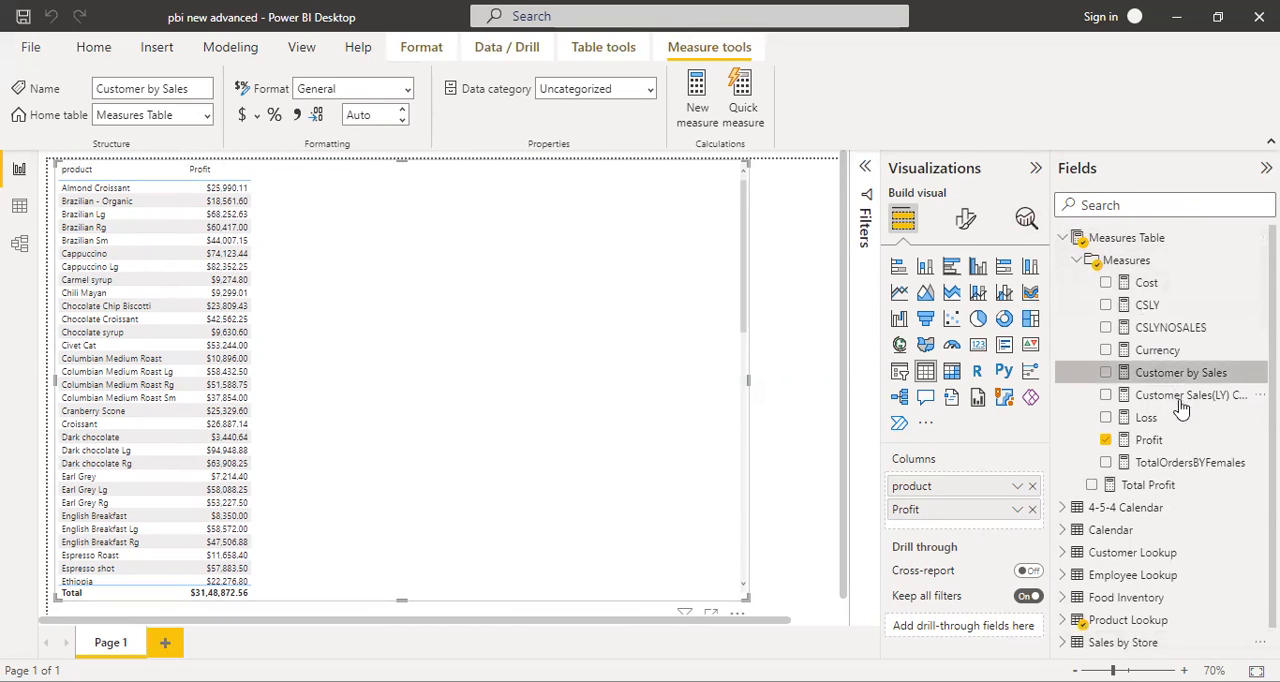
pyautogui.click(1147, 486)
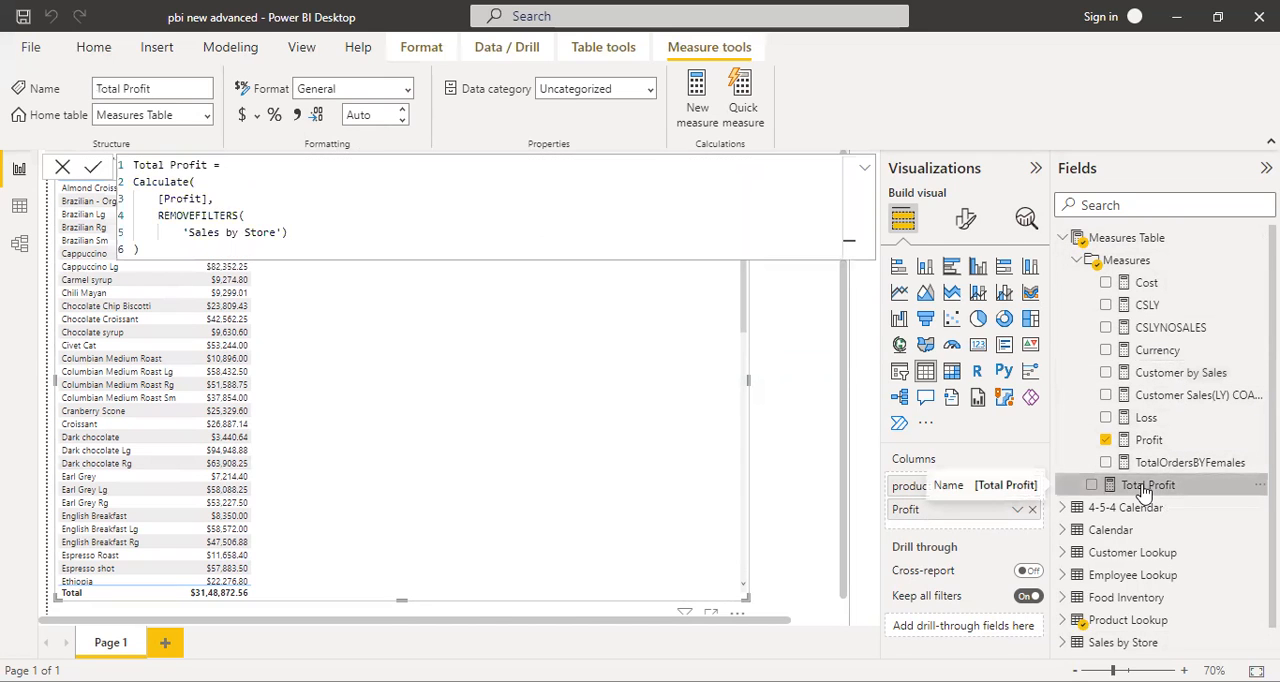
pyautogui.click(19, 246)
pyautogui.moveTo(1062, 293); pyautogui.dragTo(1078, 271)
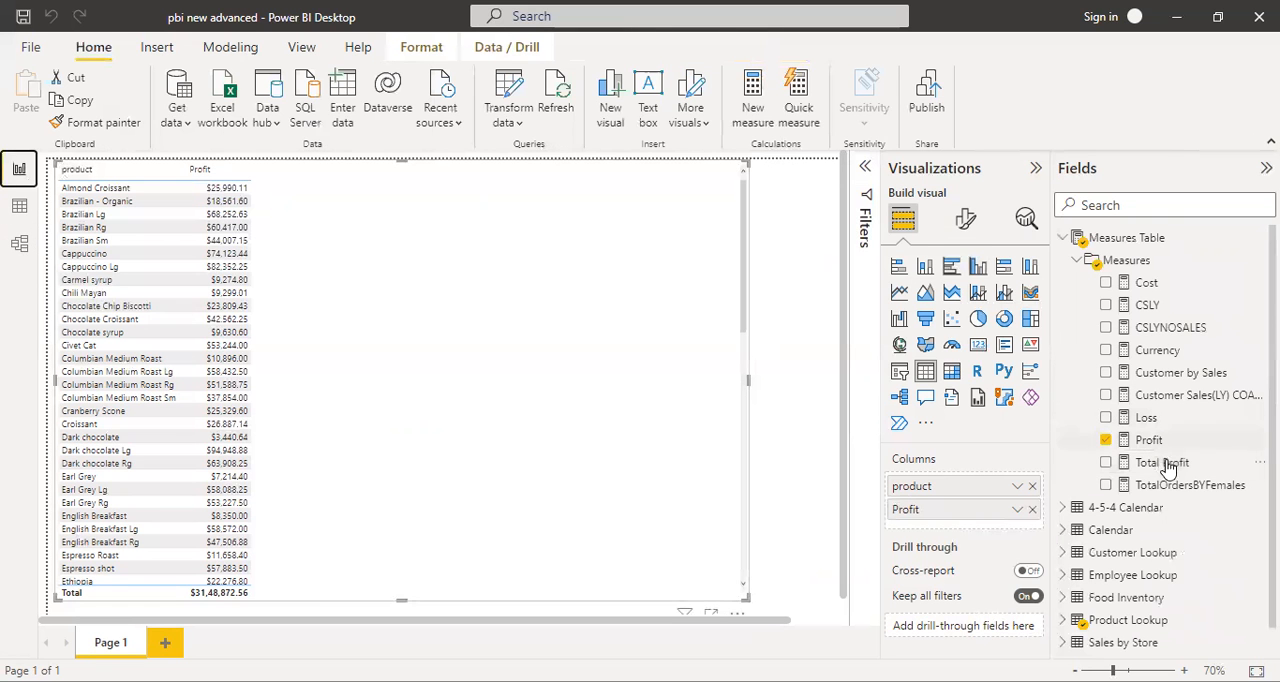
# - Add the Total Profit measure as a column after Profit in the product table and format it as dollar currency
pyautogui.moveTo(1166, 468); pyautogui.dragTo(975, 522)
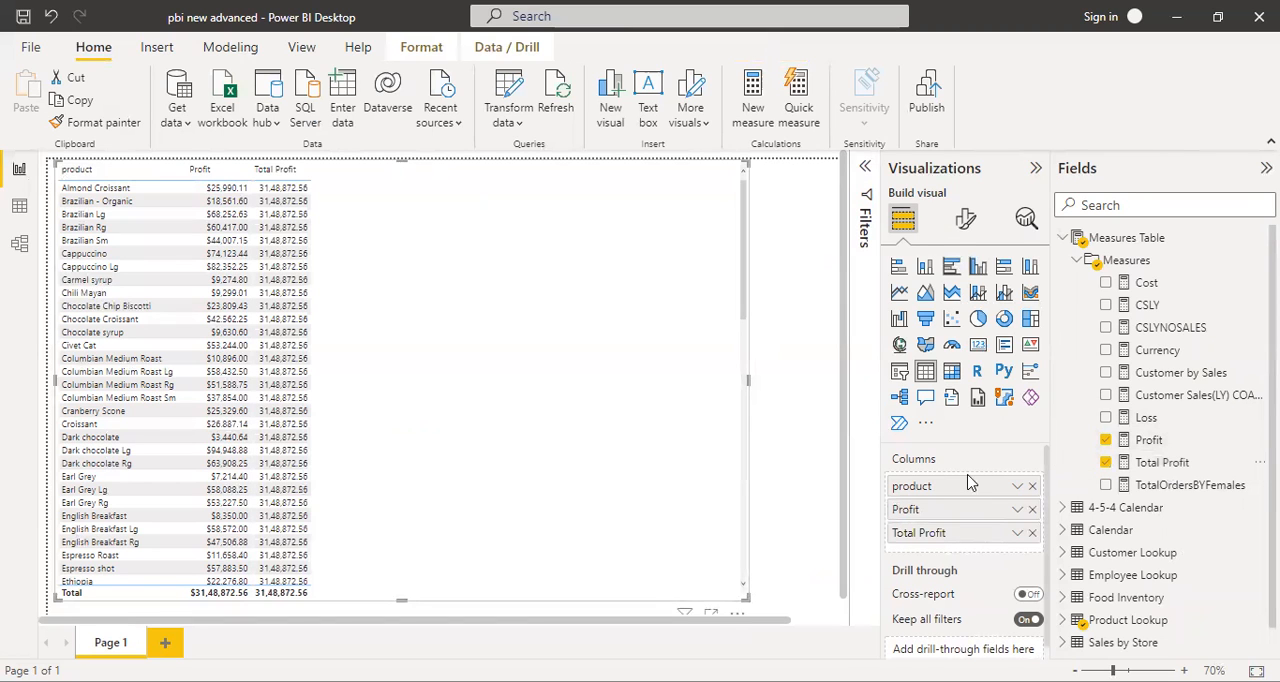
pyautogui.click(1170, 462)
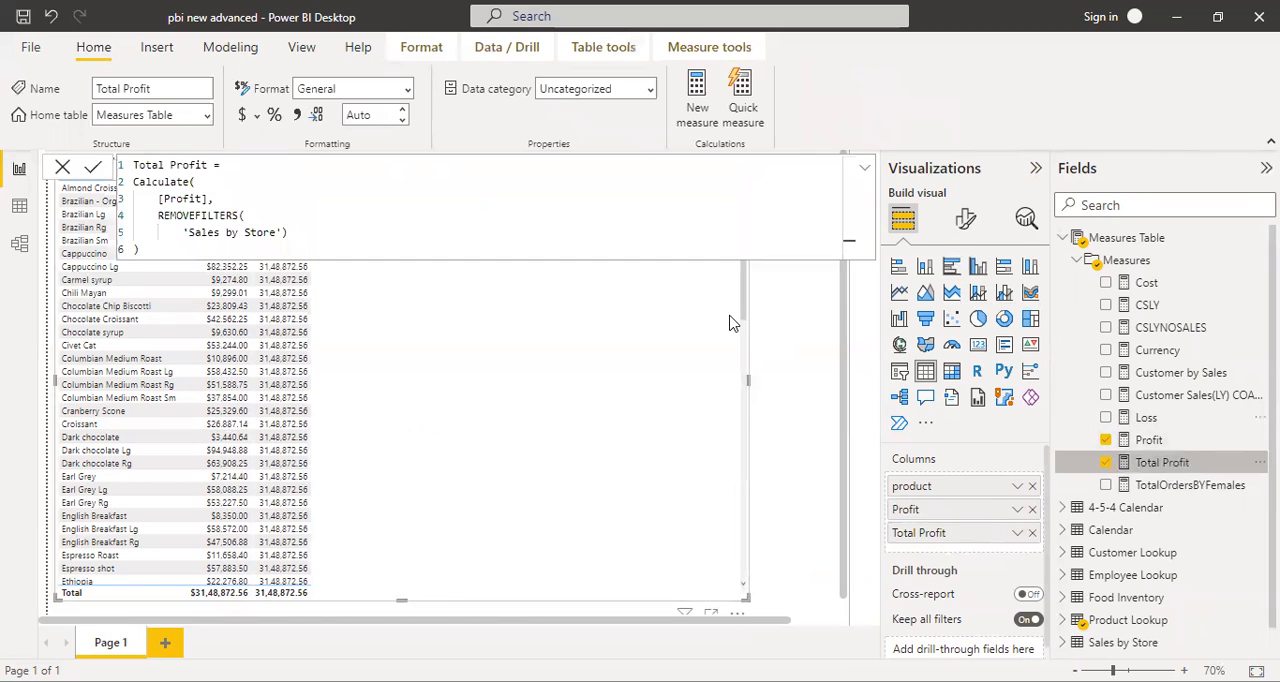
pyautogui.click(242, 116)
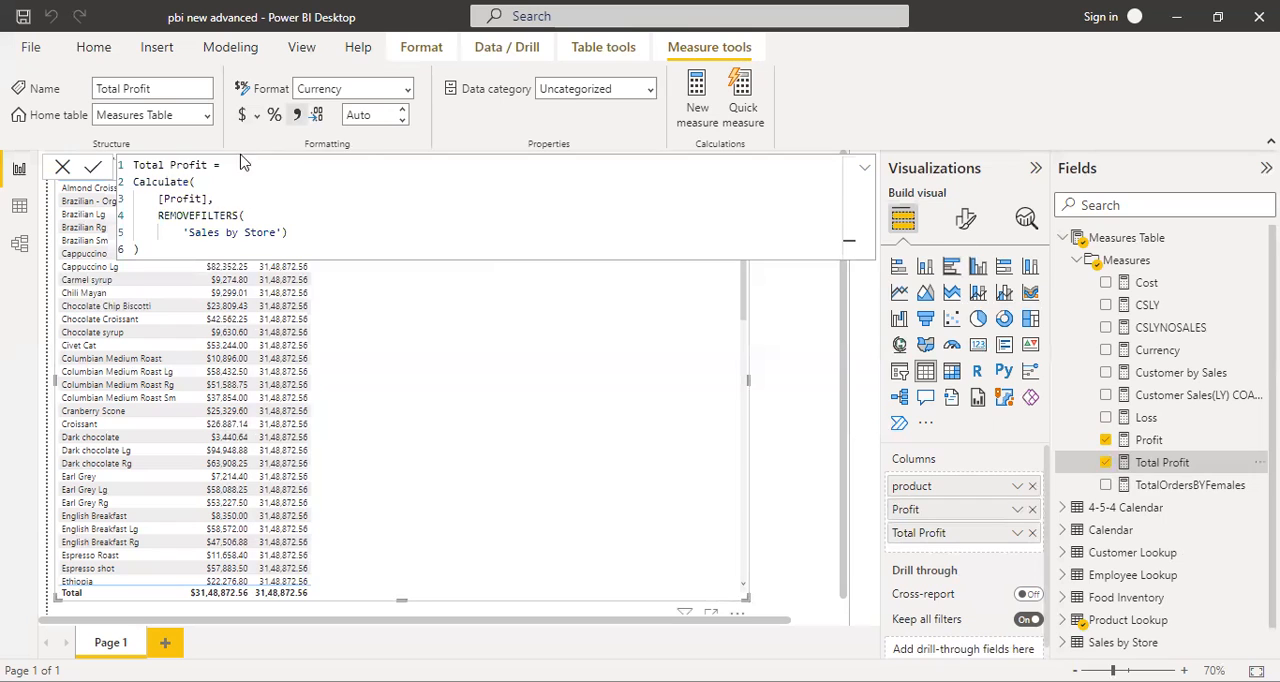
pyautogui.click(62, 166)
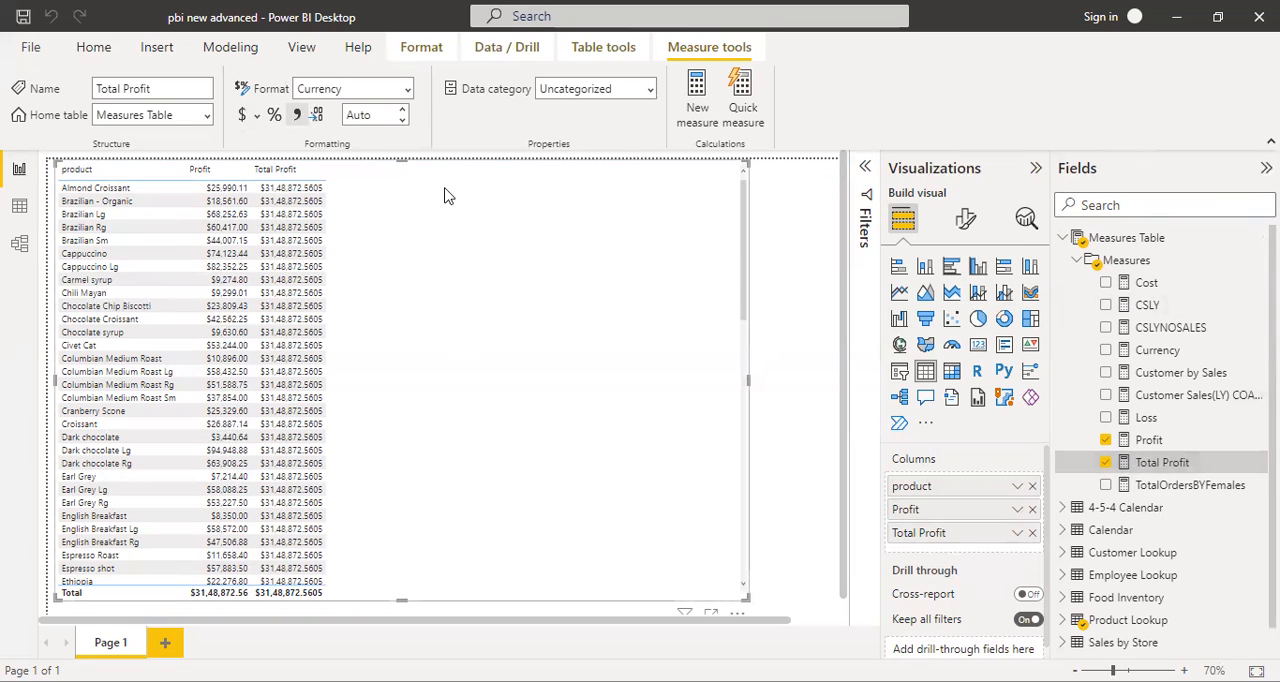
# - Set the number of decimal places for the Total Profit measure to 2
pyautogui.click(358, 115)
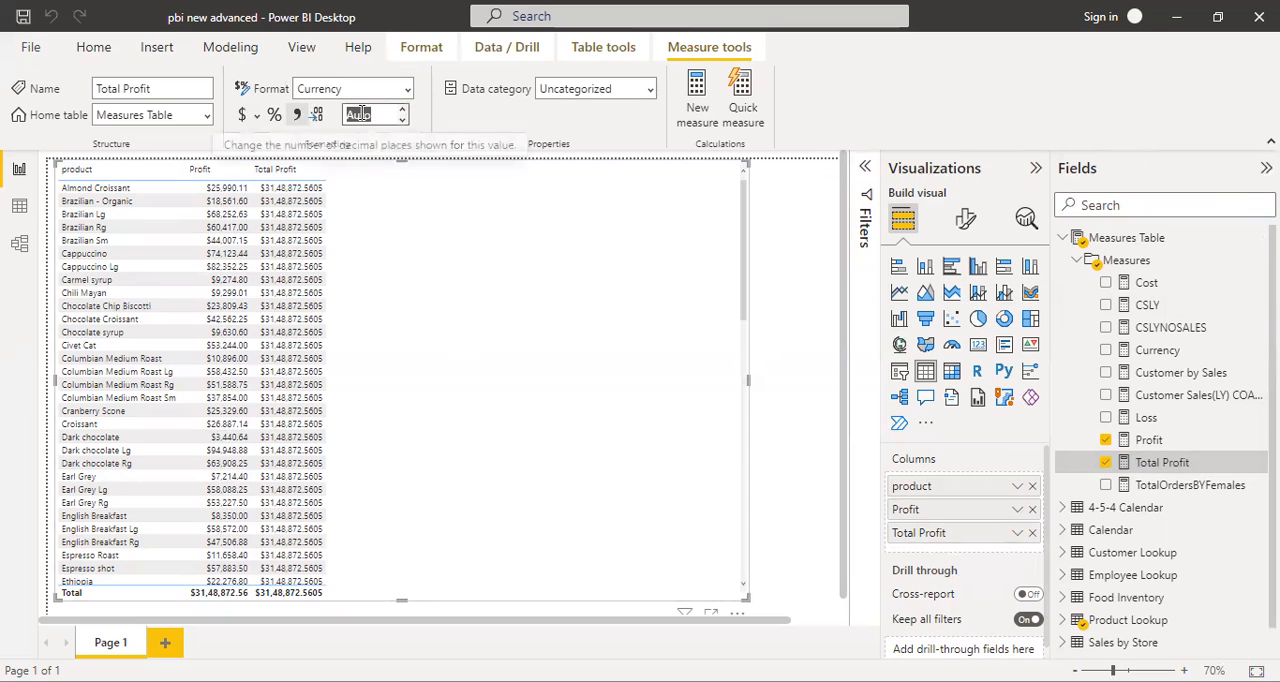
pyautogui.write('2')
pyautogui.click(464, 244)
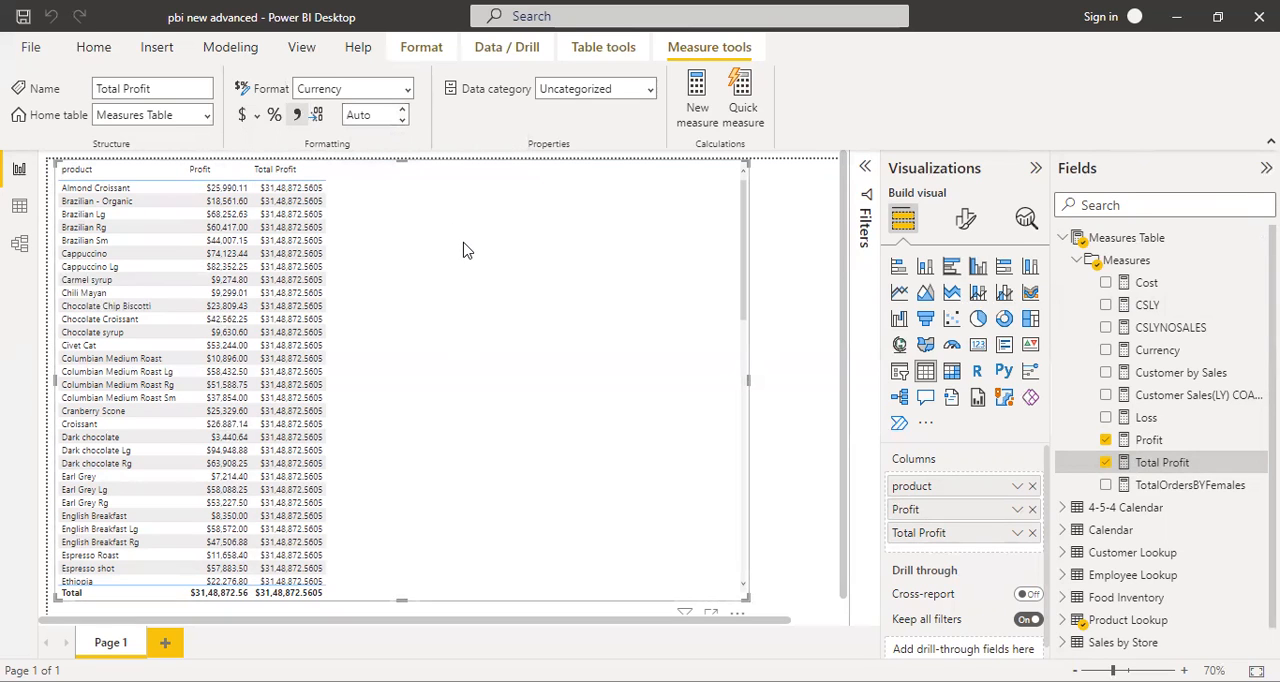
pyautogui.click(403, 122)
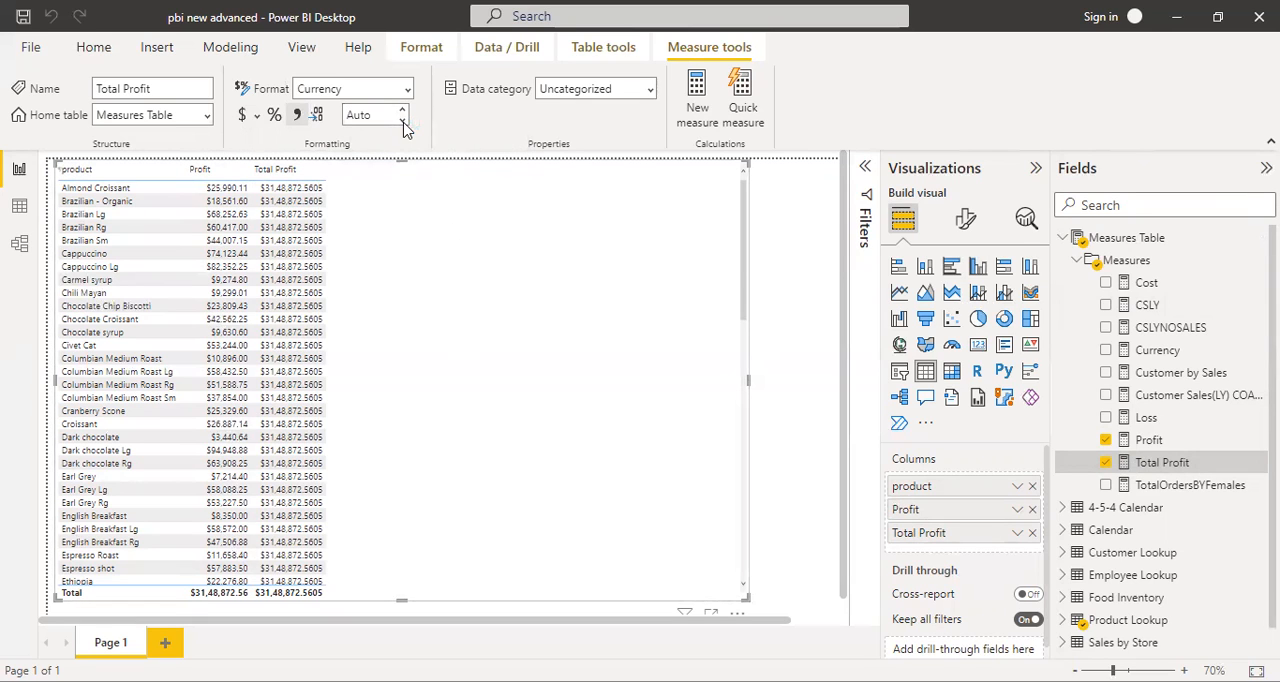